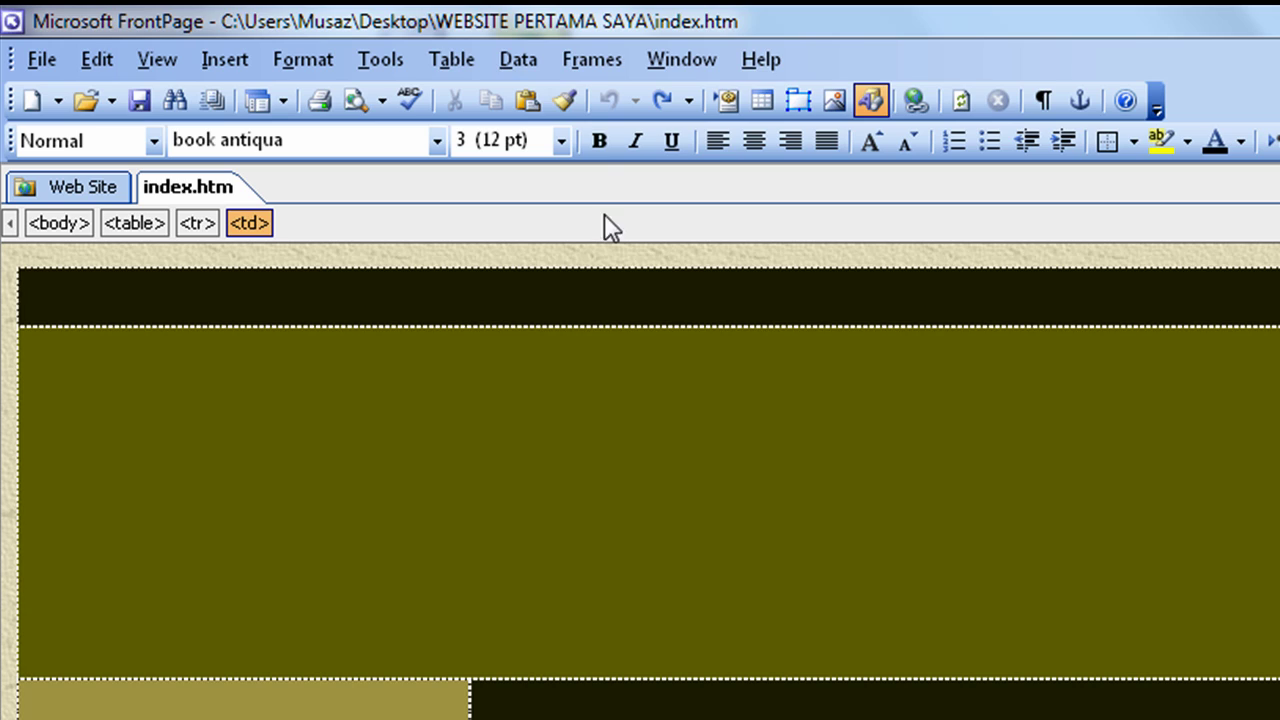
# Step: Insert a marquee in the top cell reading "Selamat Datang ke website saya yang simple ini saya harap anda dapat belajar sesuatu daripada website saya ini"
pyautogui.click(727, 99)
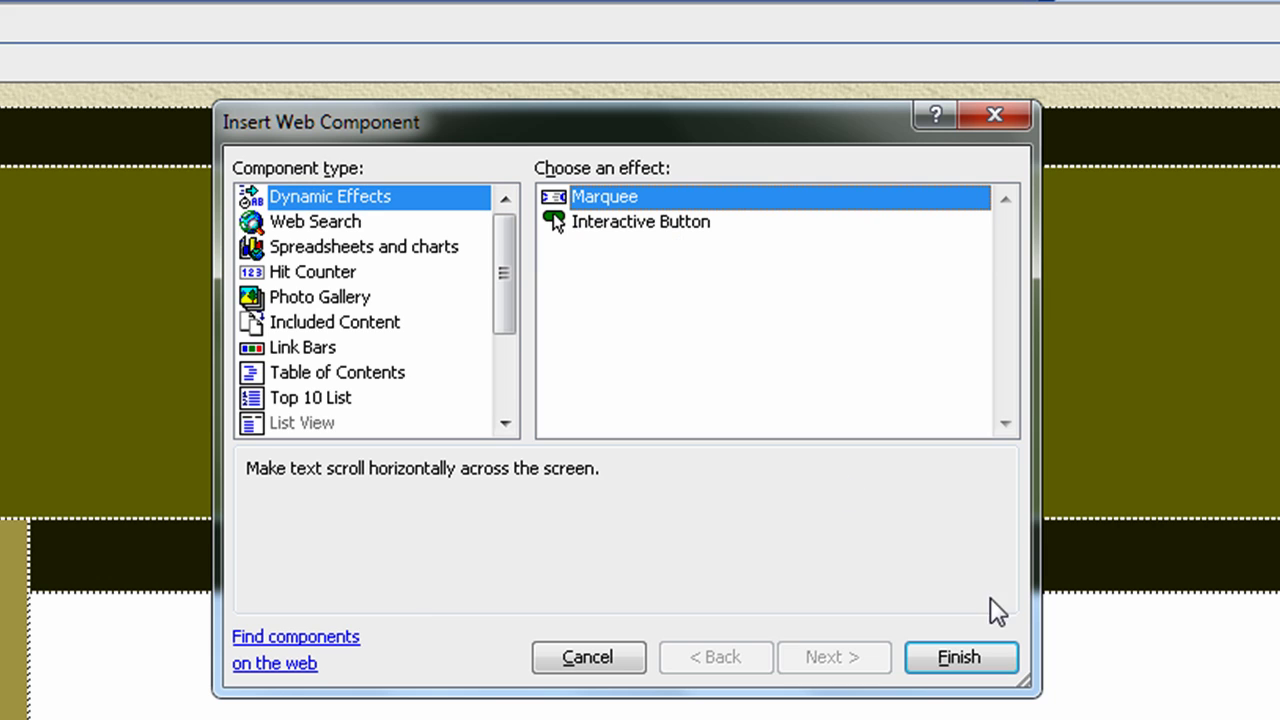
pyautogui.click(958, 657)
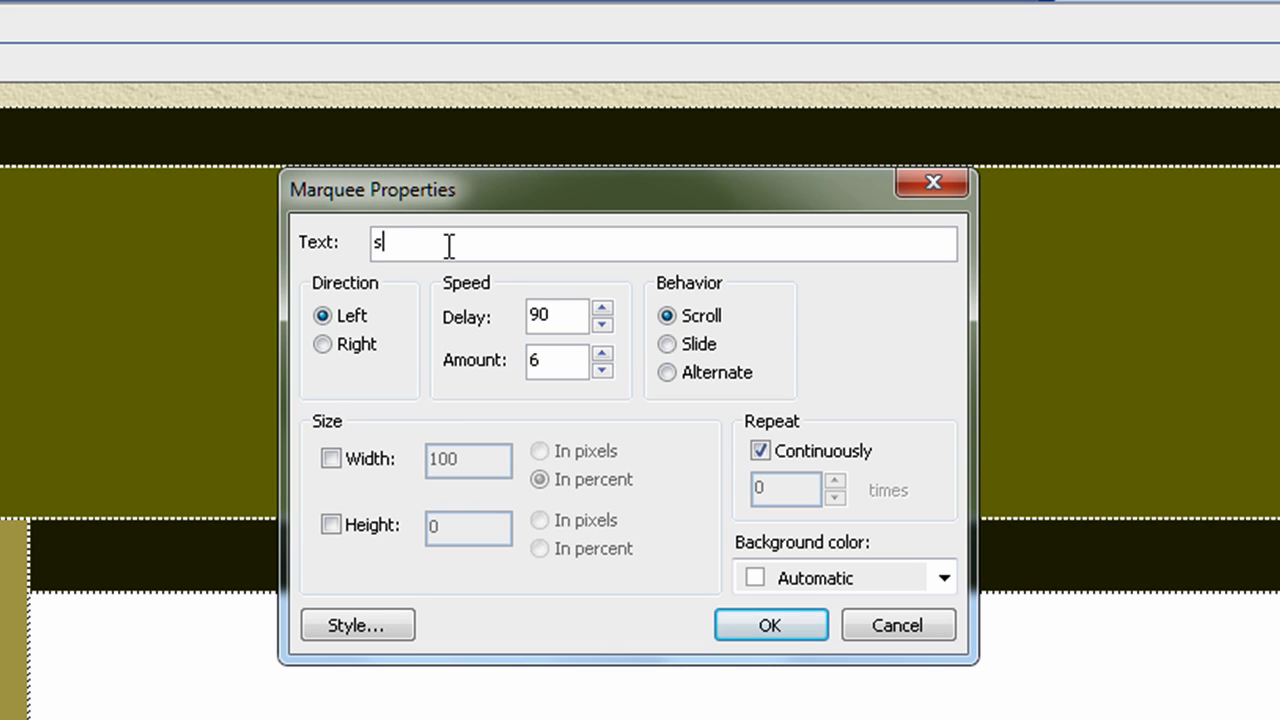
pyautogui.hotkey('ctrl', 'v')
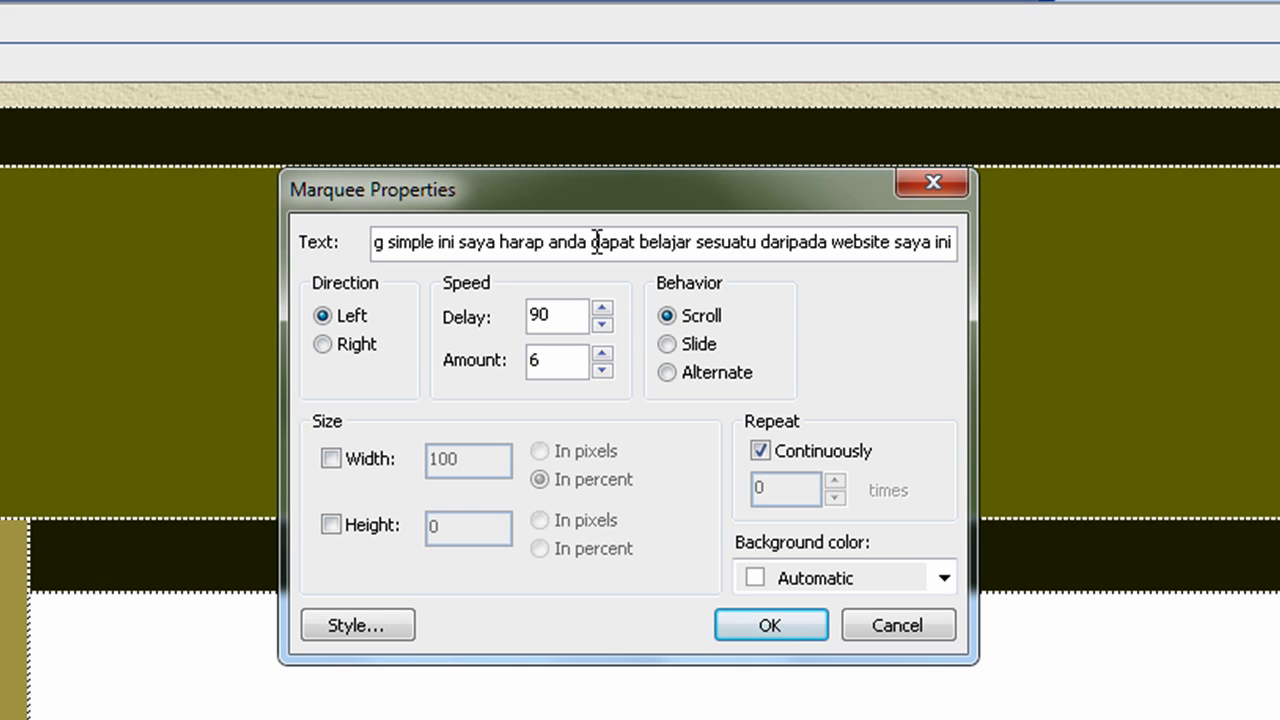
pyautogui.moveTo(435, 242); pyautogui.dragTo(281, 238)
pyautogui.click(429, 240)
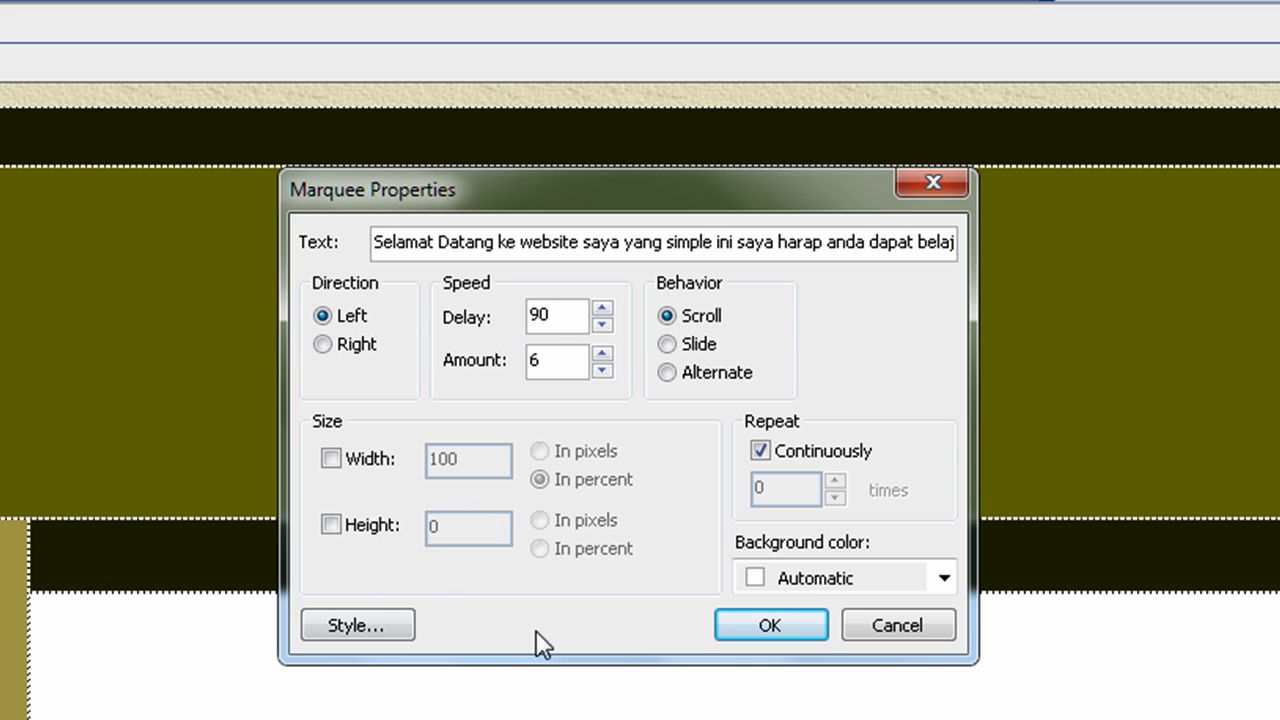
pyautogui.click(768, 627)
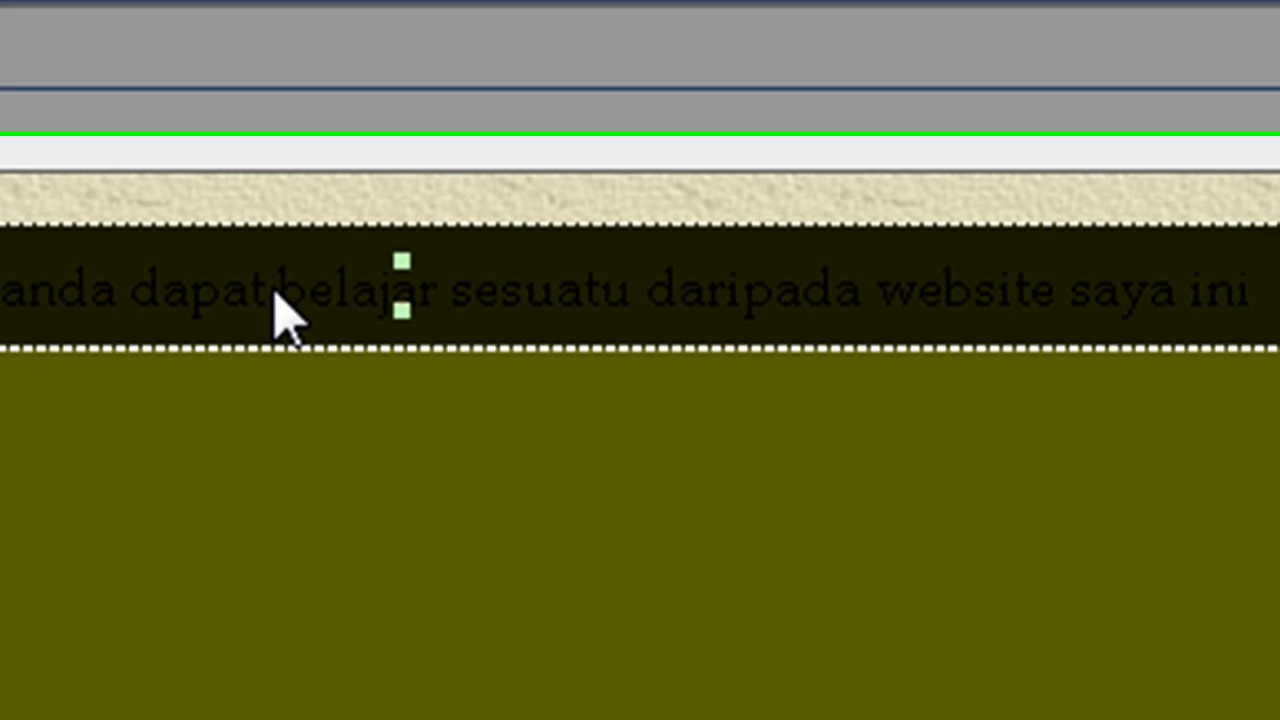
# Step: Change the marquee's style so that its font colour is white
pyautogui.doubleClick(285, 318)
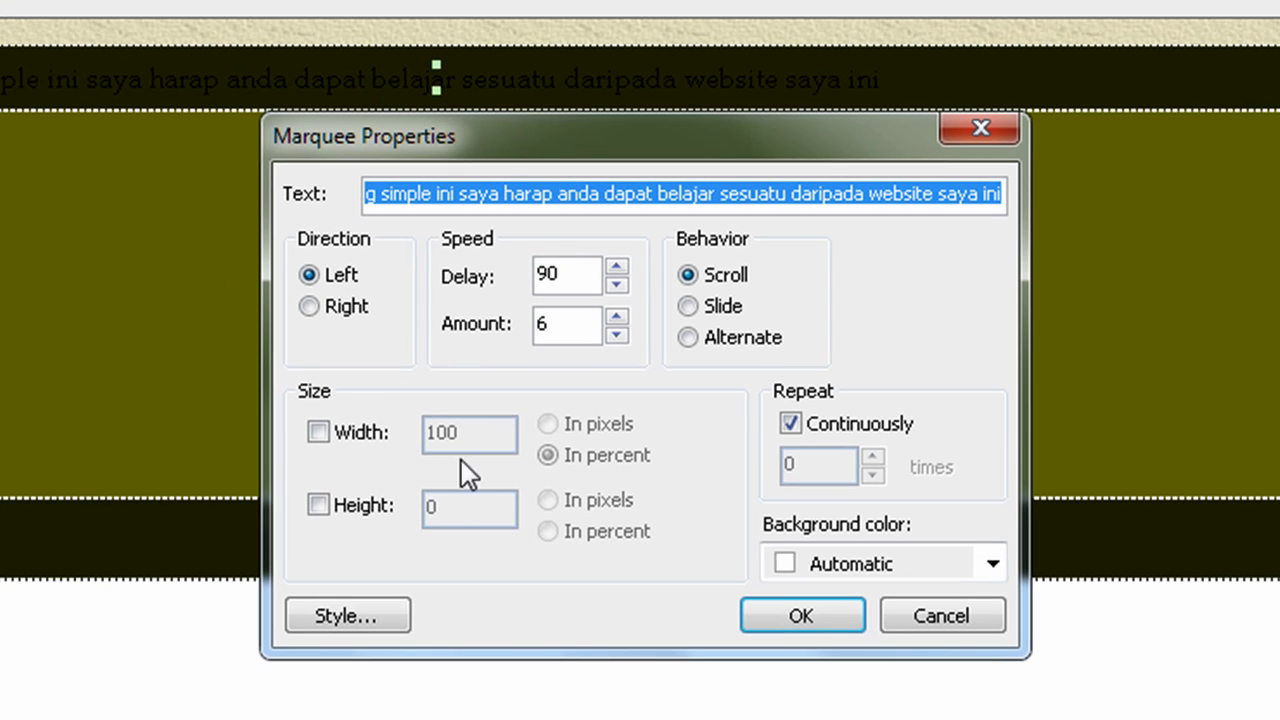
pyautogui.click(369, 615)
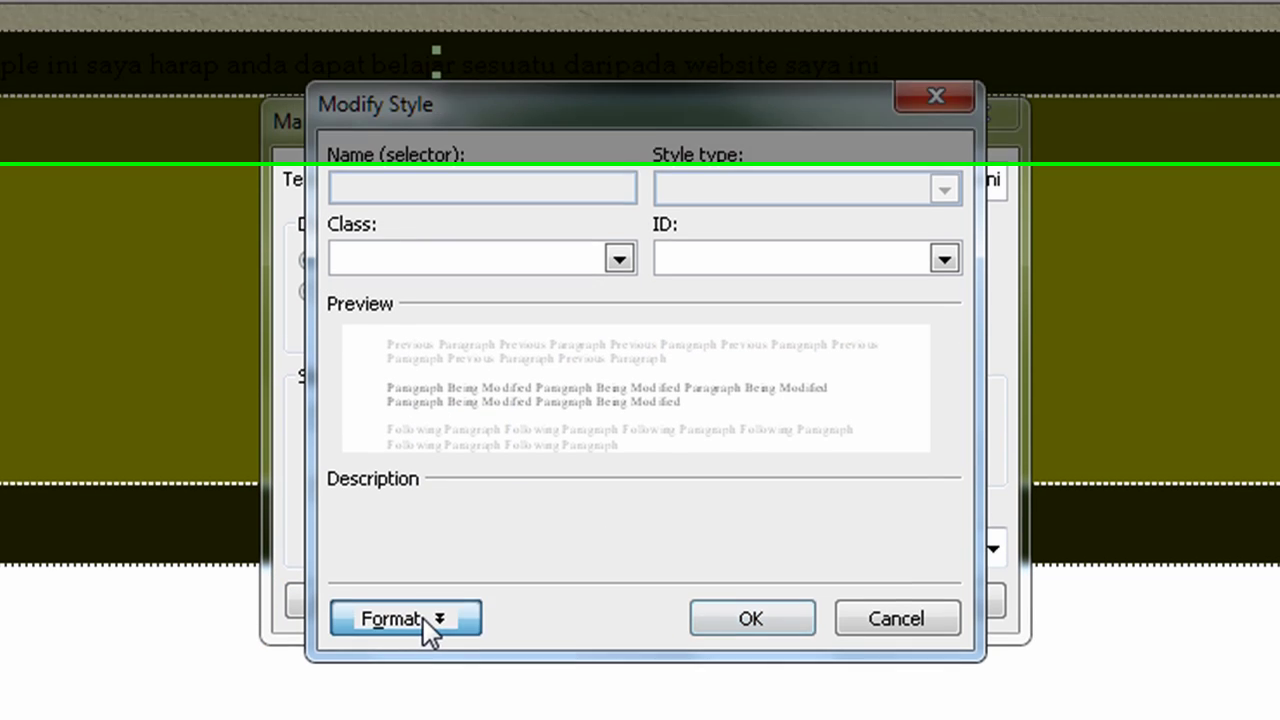
pyautogui.click(416, 633)
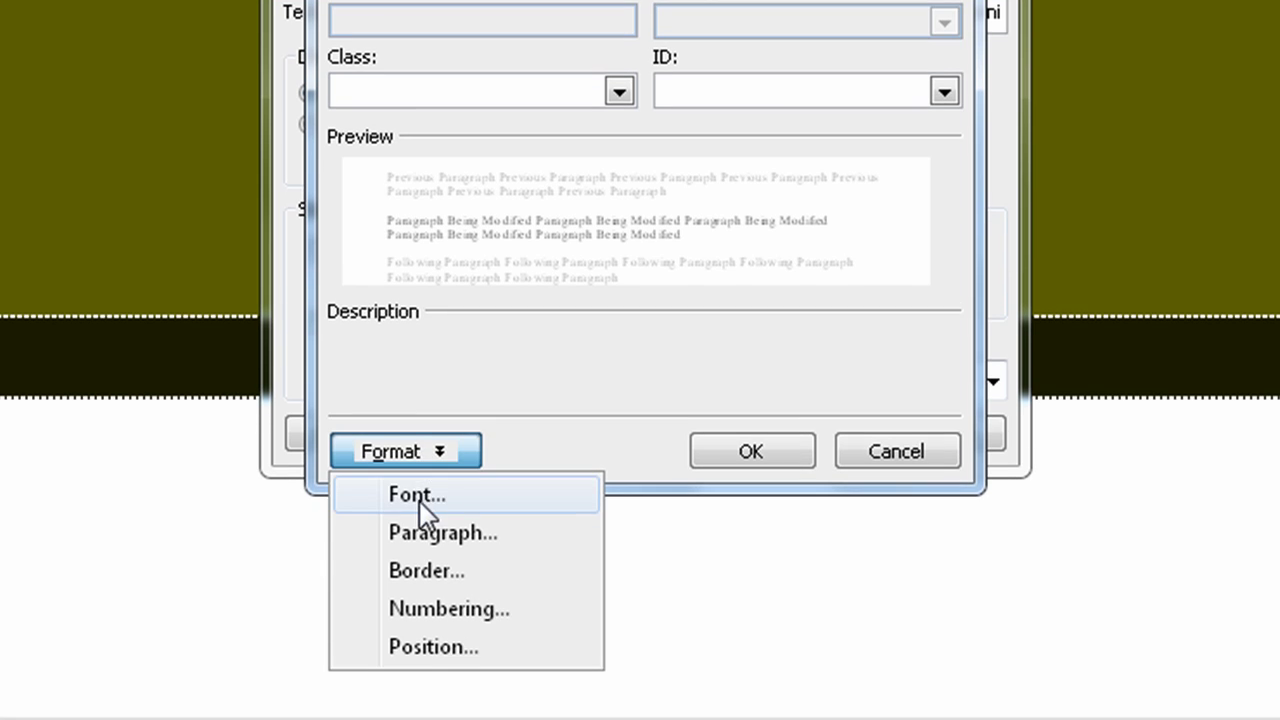
pyautogui.click(461, 498)
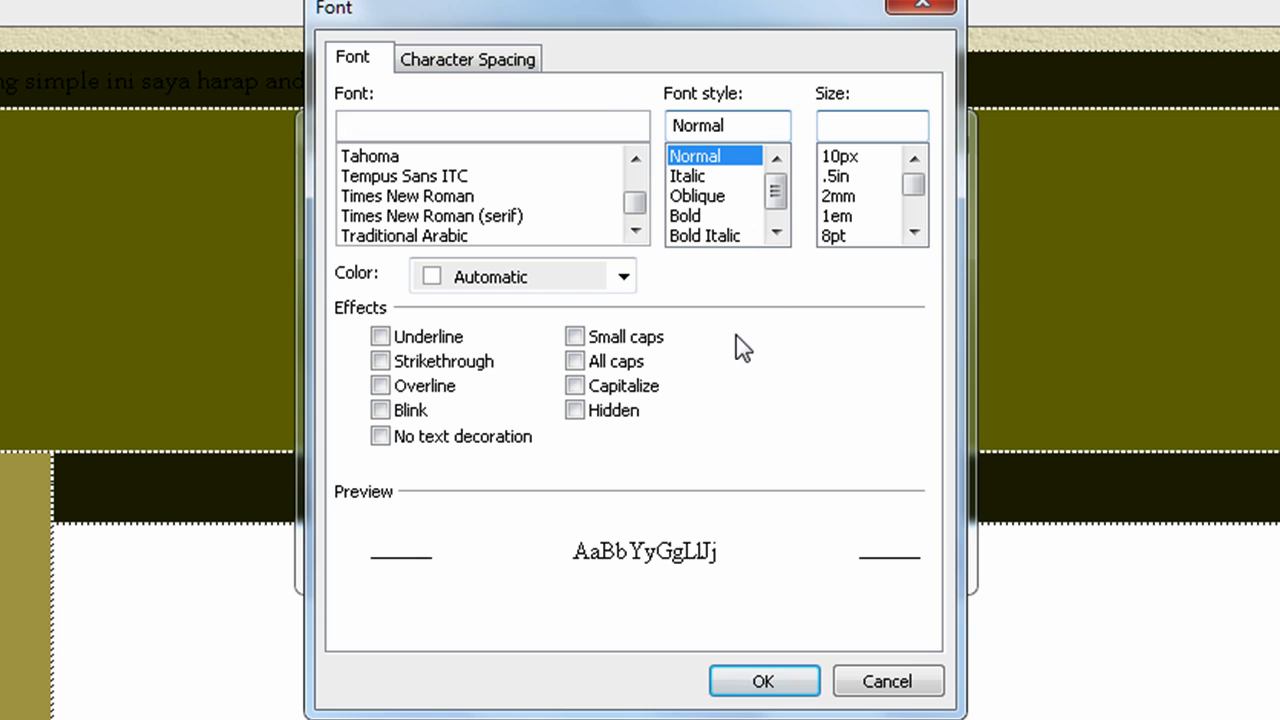
pyautogui.click(623, 280)
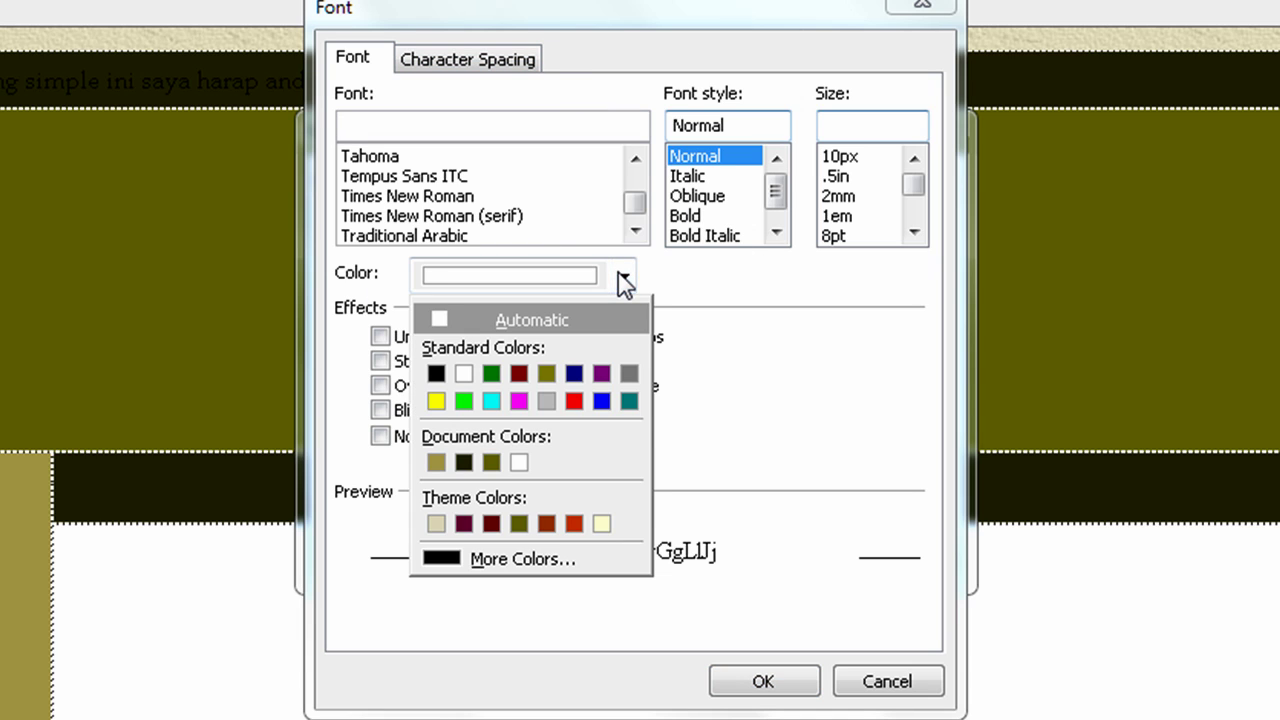
pyautogui.click(463, 372)
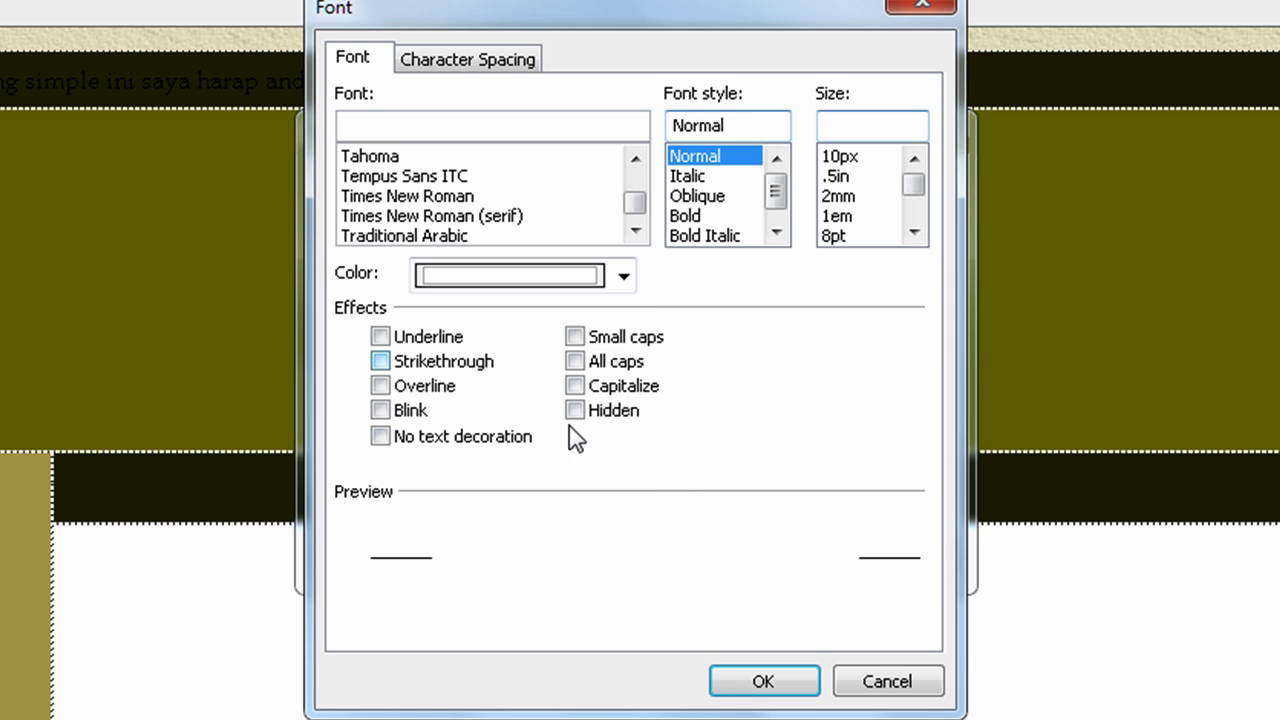
pyautogui.click(755, 684)
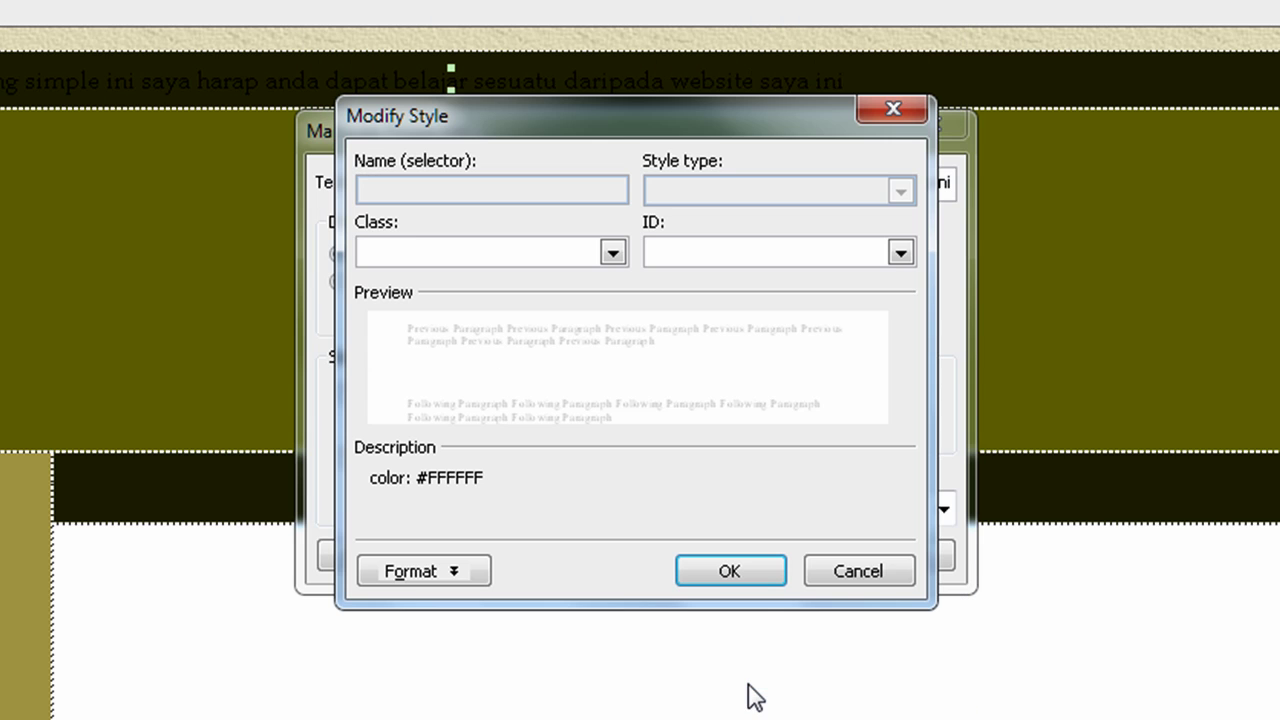
pyautogui.click(746, 567)
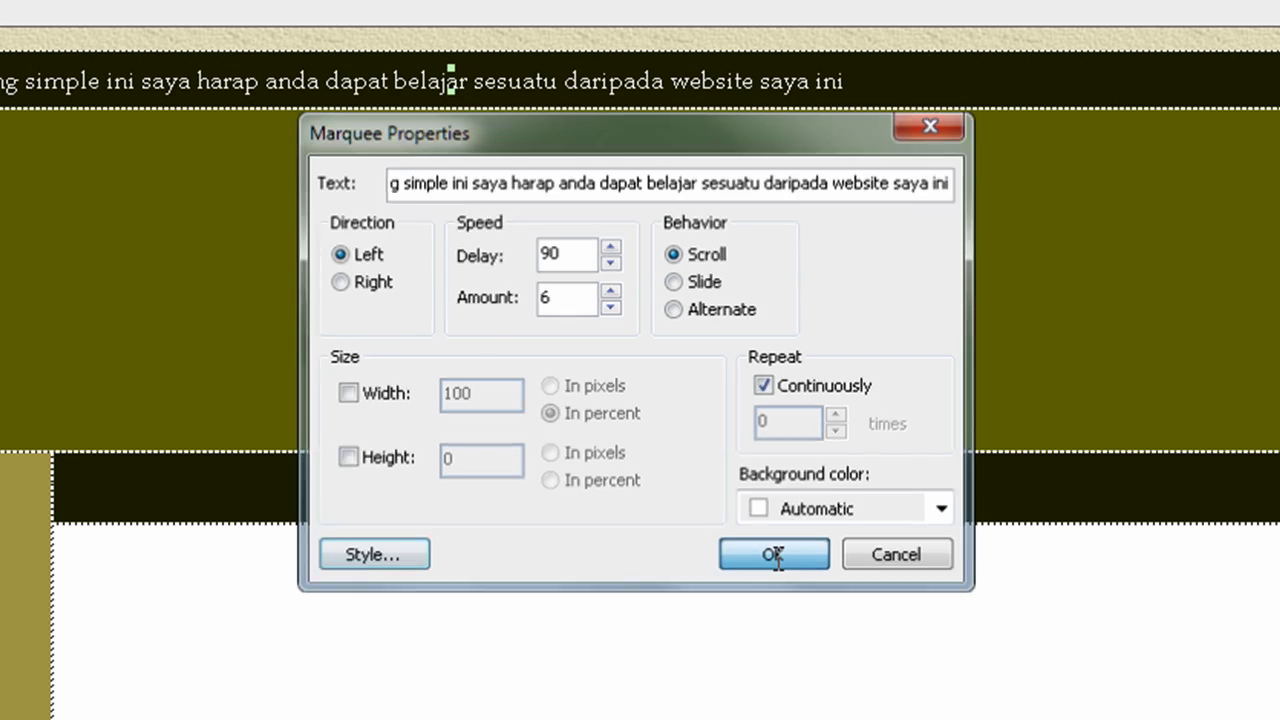
pyautogui.click(775, 556)
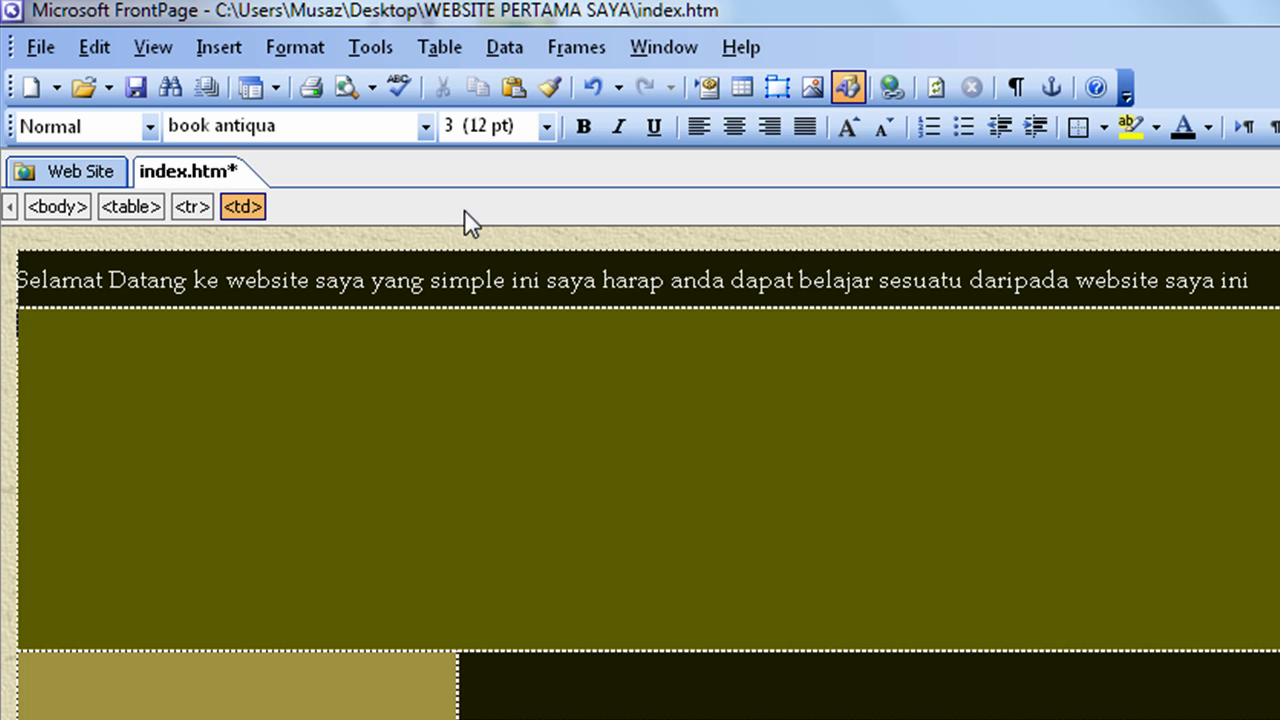
# Step: Save the page and preview the scrolling marquee in Microsoft Internet Explorer 8.0, returning to the page editor
pyautogui.click(372, 89)
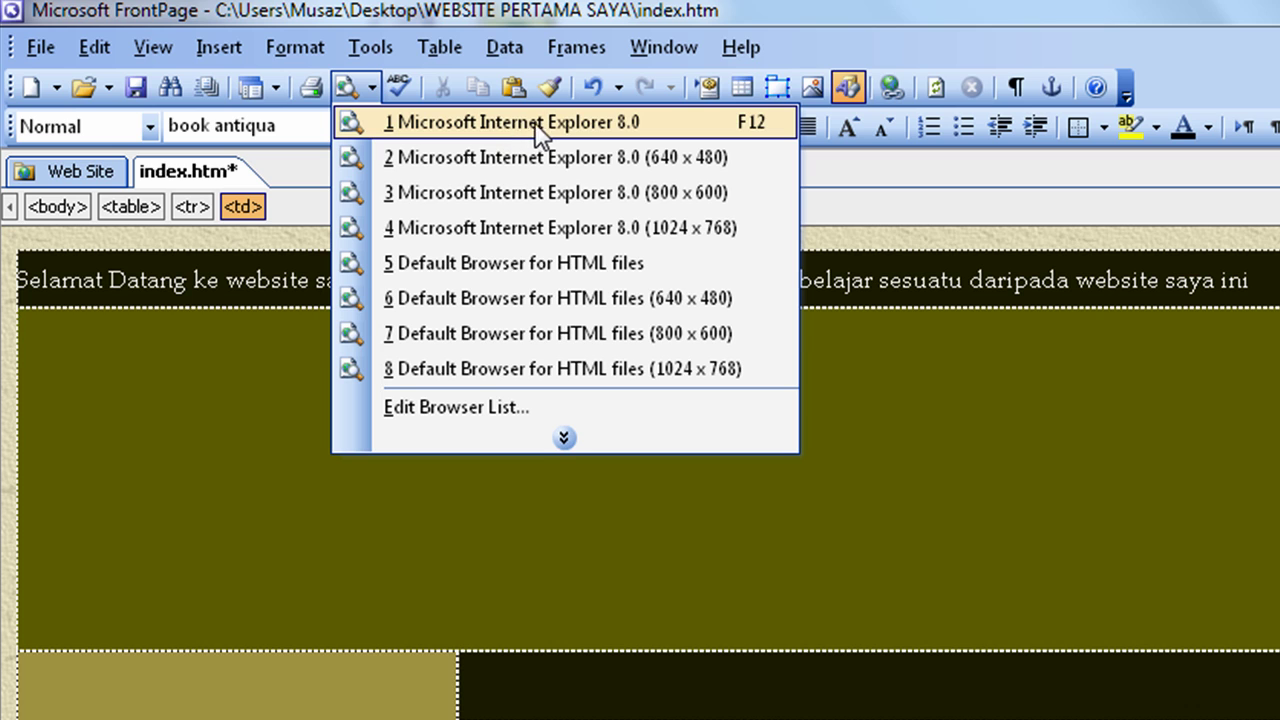
pyautogui.click(594, 124)
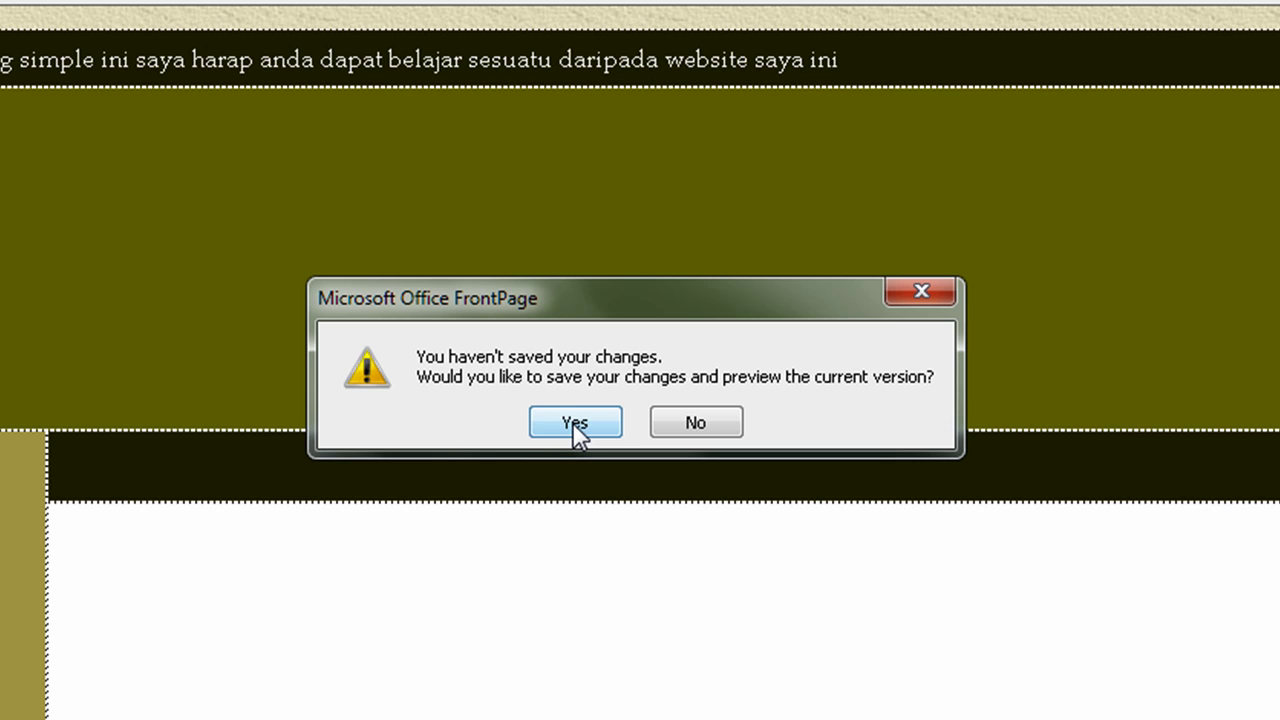
pyautogui.click(575, 422)
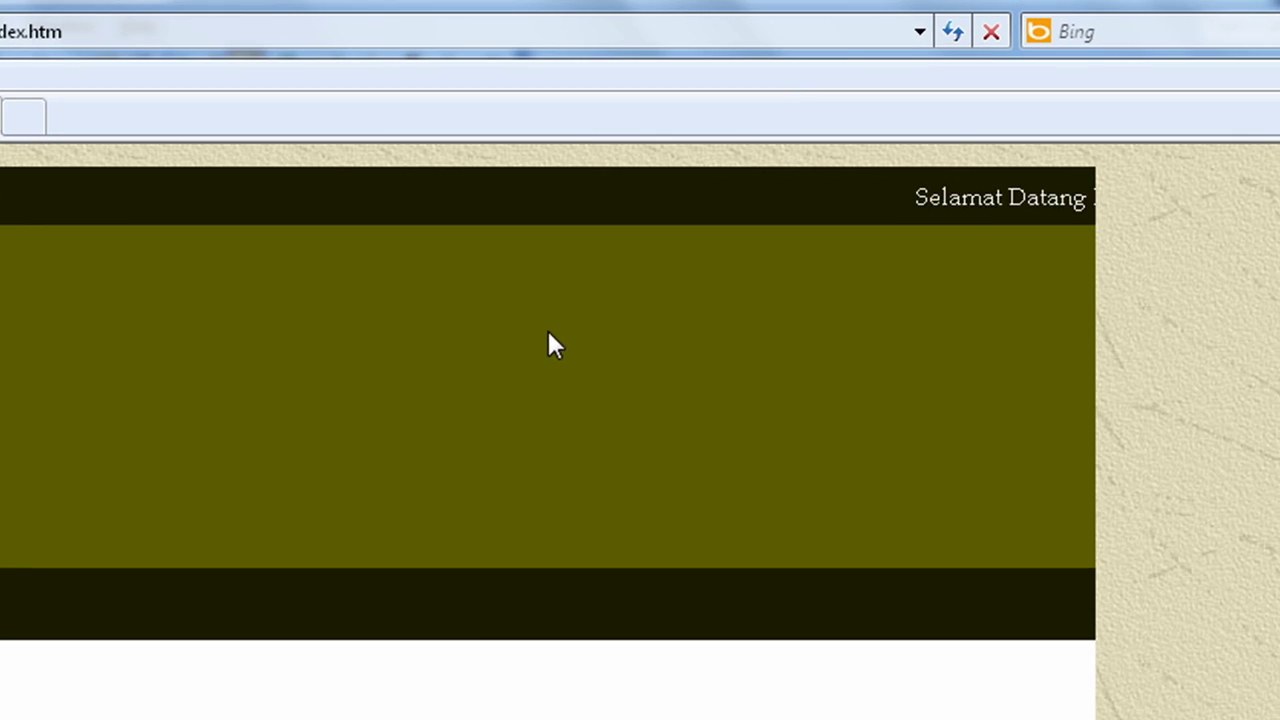
pyautogui.moveTo(777, 196); pyautogui.dragTo(871, 266)
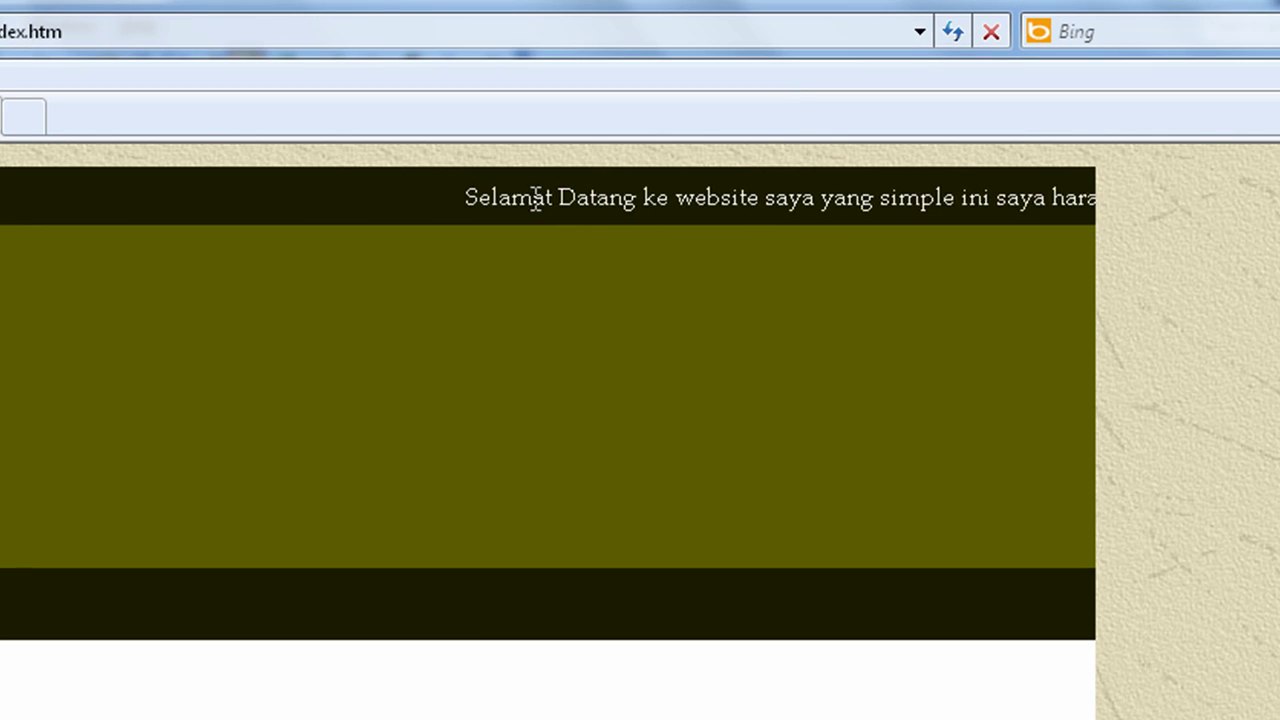
pyautogui.moveTo(418, 190); pyautogui.dragTo(714, 194)
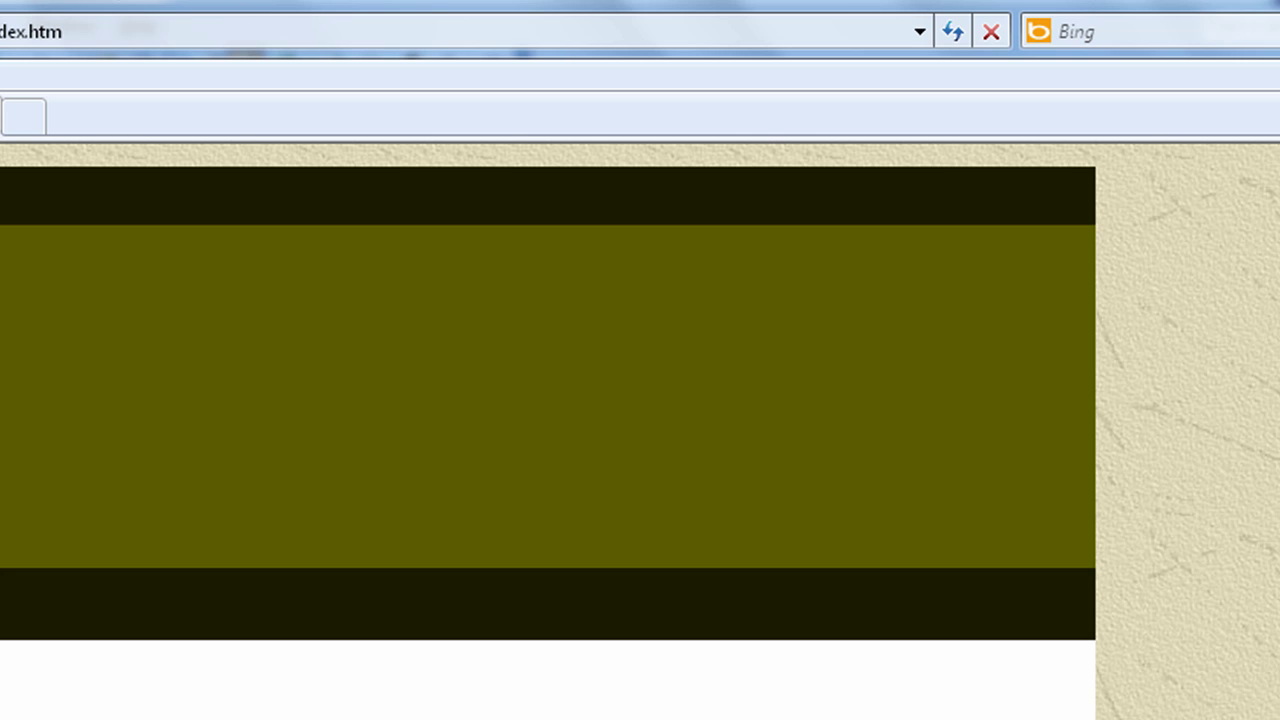
pyautogui.hotkey('alt', 'Tab')
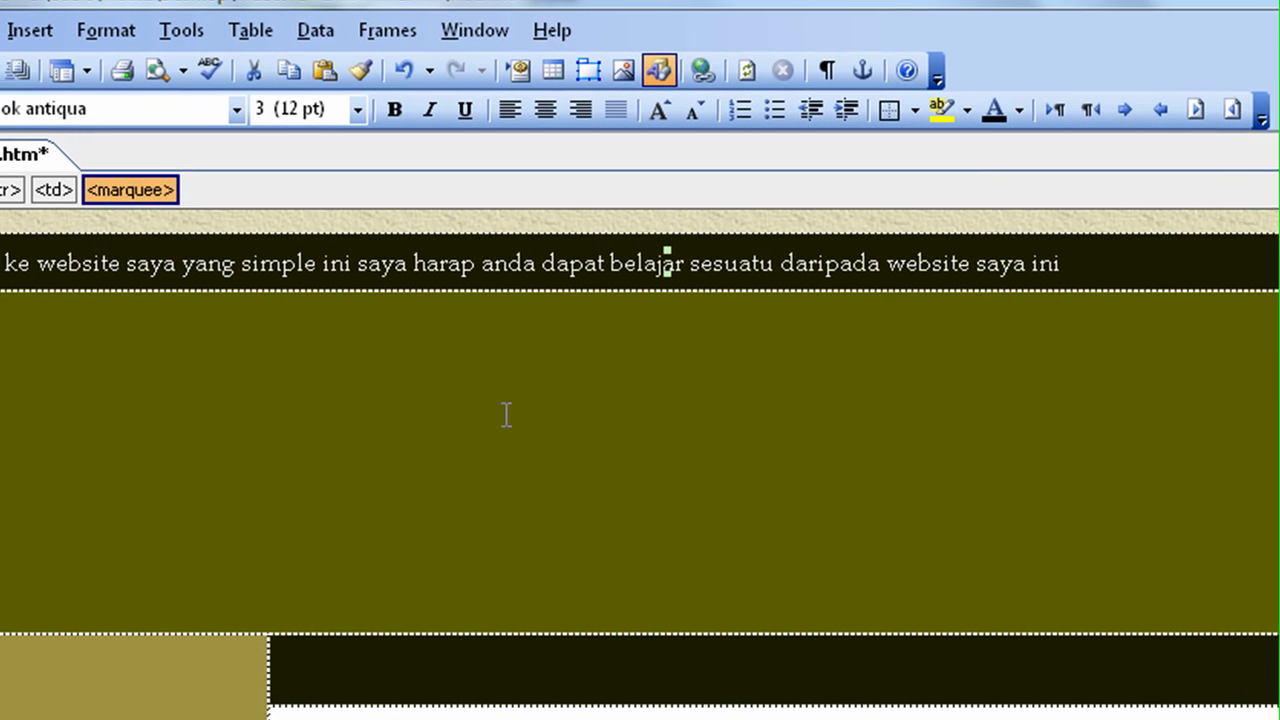
# Step: Set the marquee's speed amount to 3
pyautogui.doubleClick(536, 260)
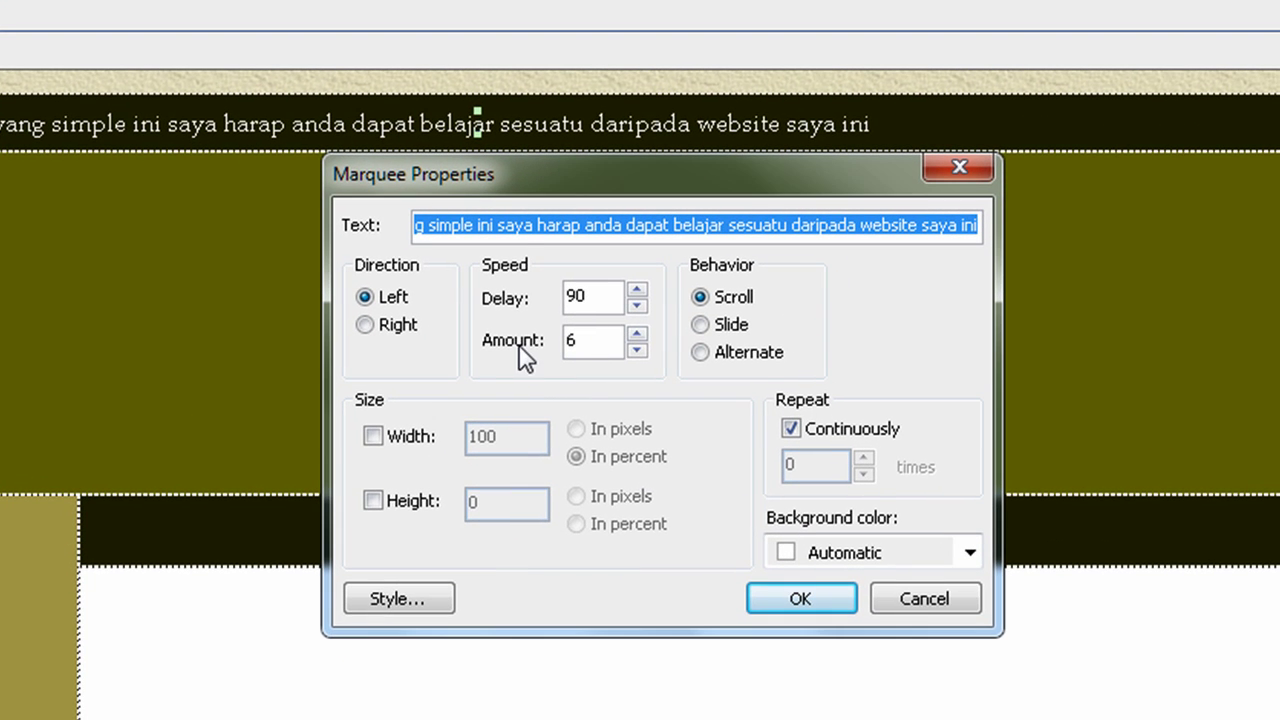
pyautogui.moveTo(583, 346); pyautogui.dragTo(539, 350)
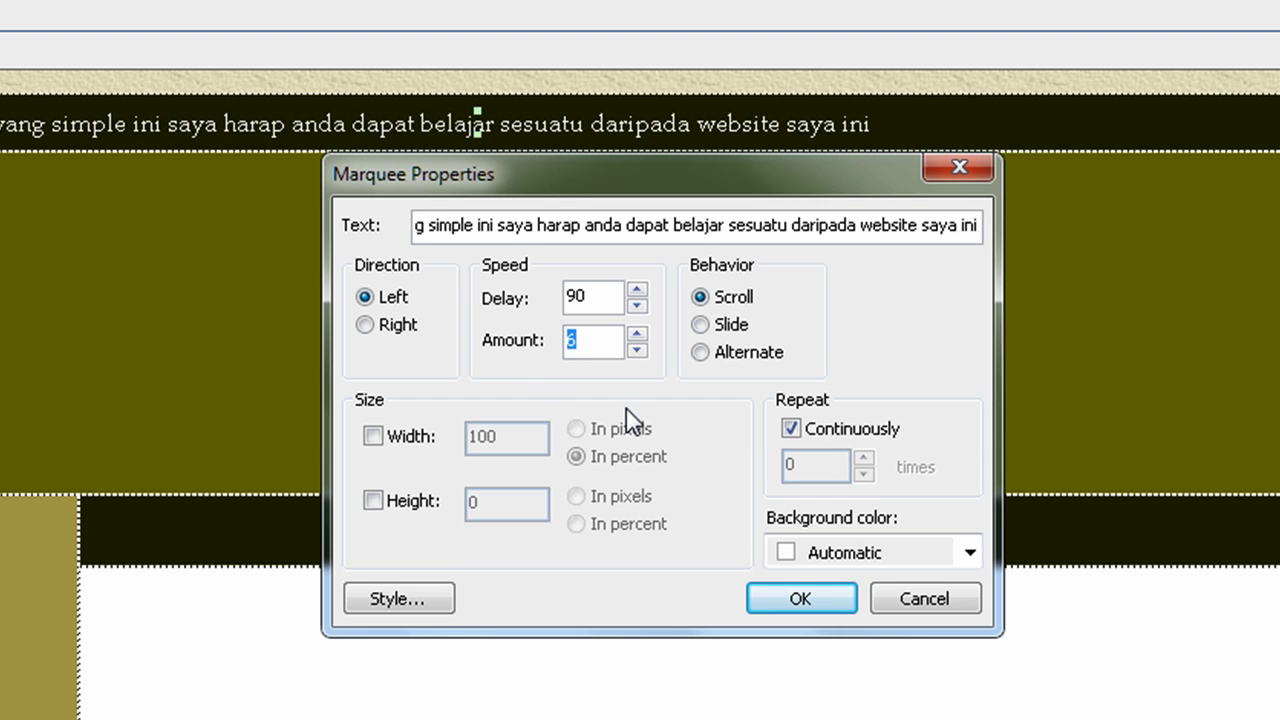
pyautogui.write('3')
pyautogui.click(767, 600)
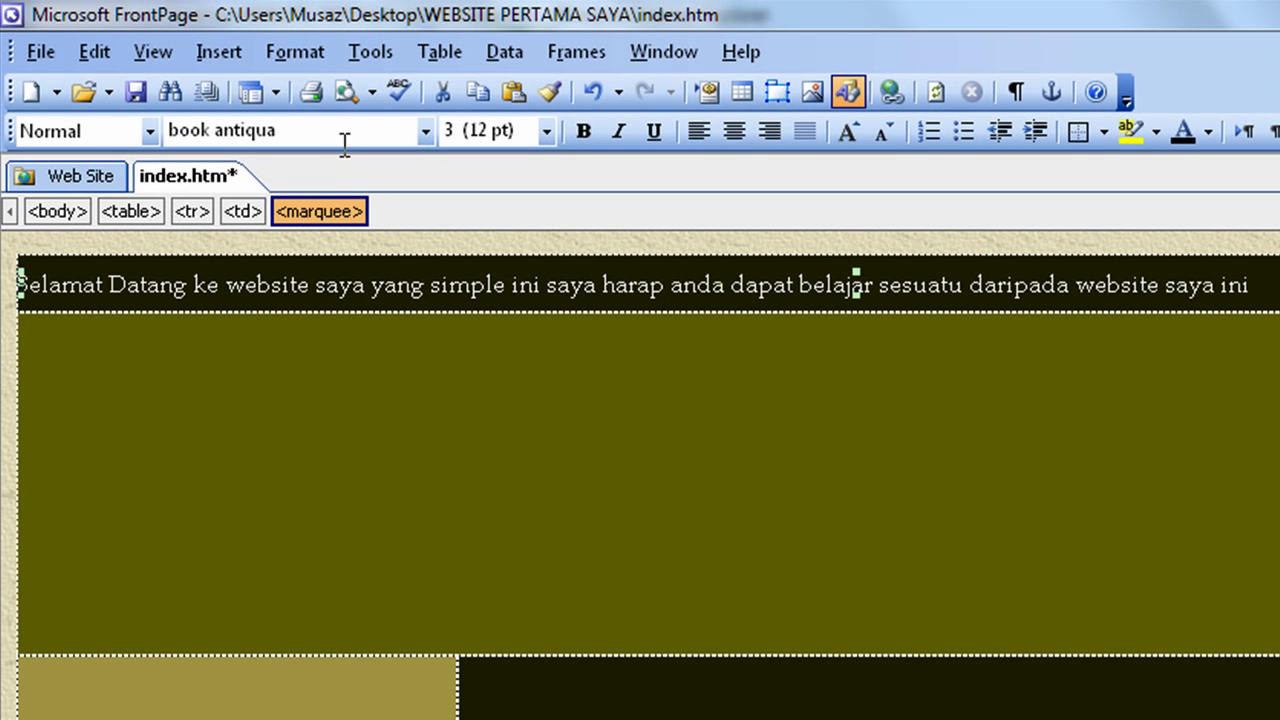
# Step: Save the changes and check the marquee's new scrolling speed in Microsoft Internet Explorer 8.0
pyautogui.click(373, 92)
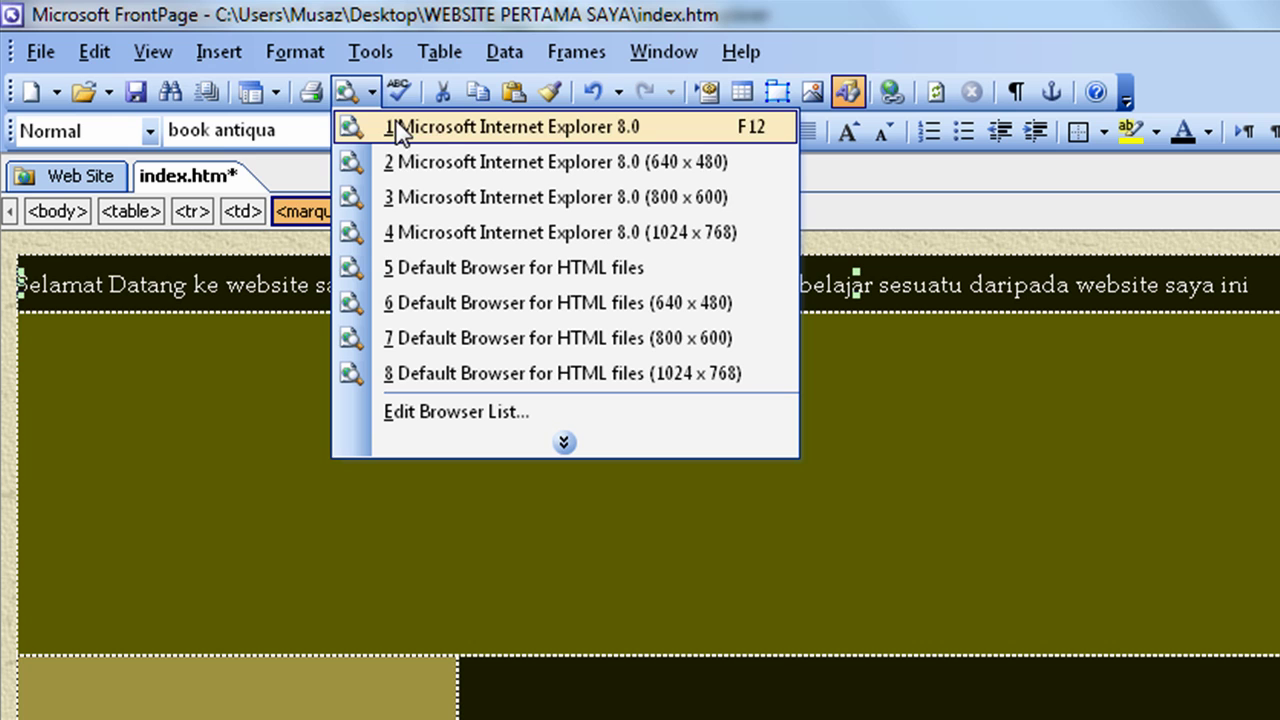
pyautogui.click(651, 131)
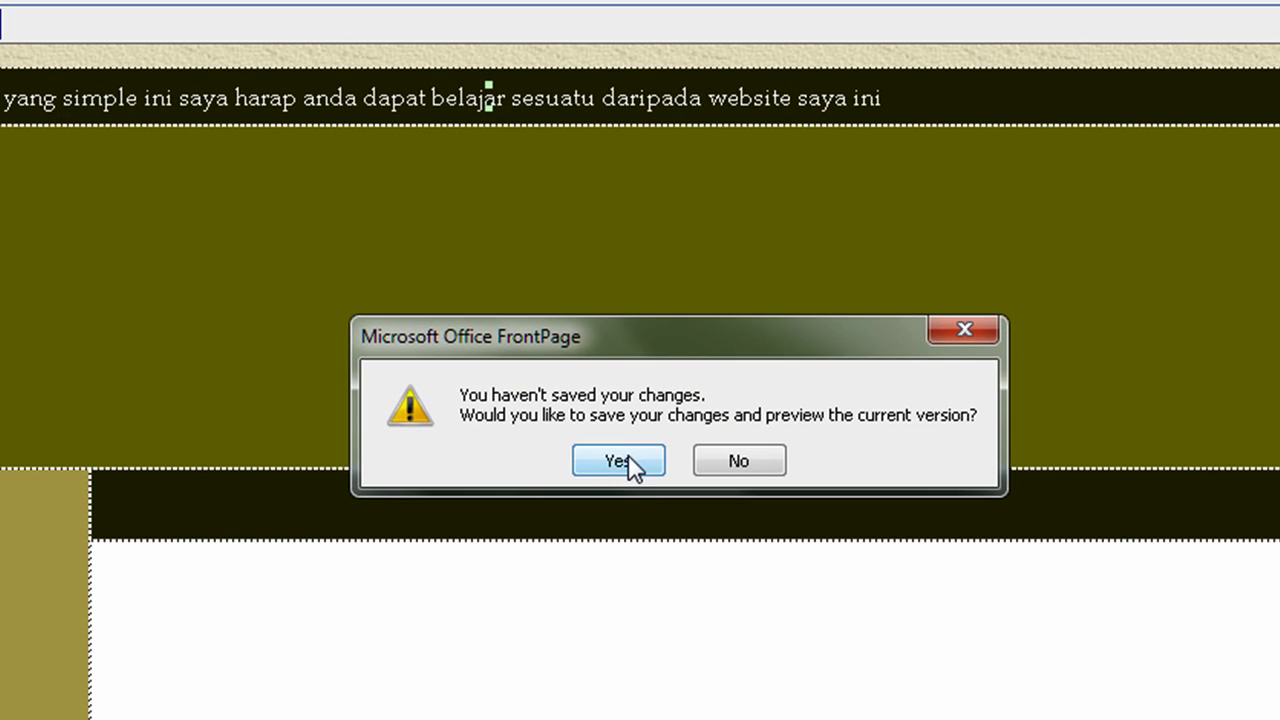
pyautogui.click(995, 646)
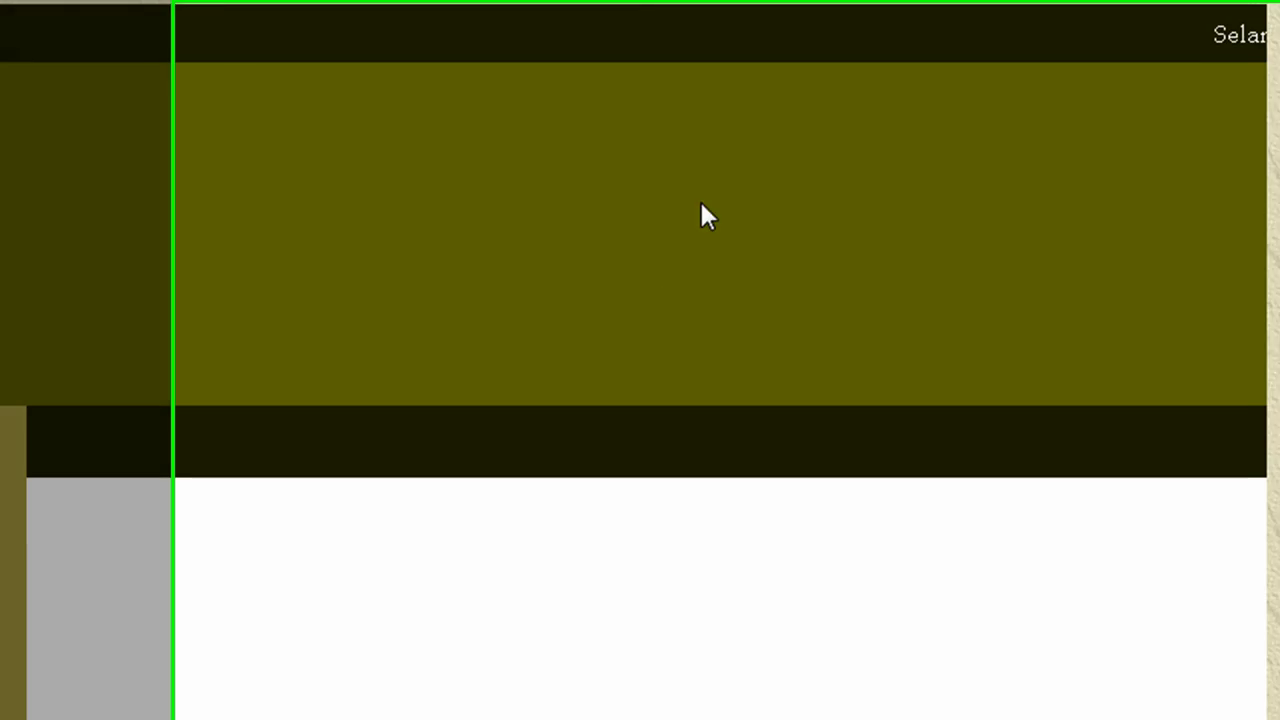
pyautogui.moveTo(974, 29); pyautogui.dragTo(971, 129)
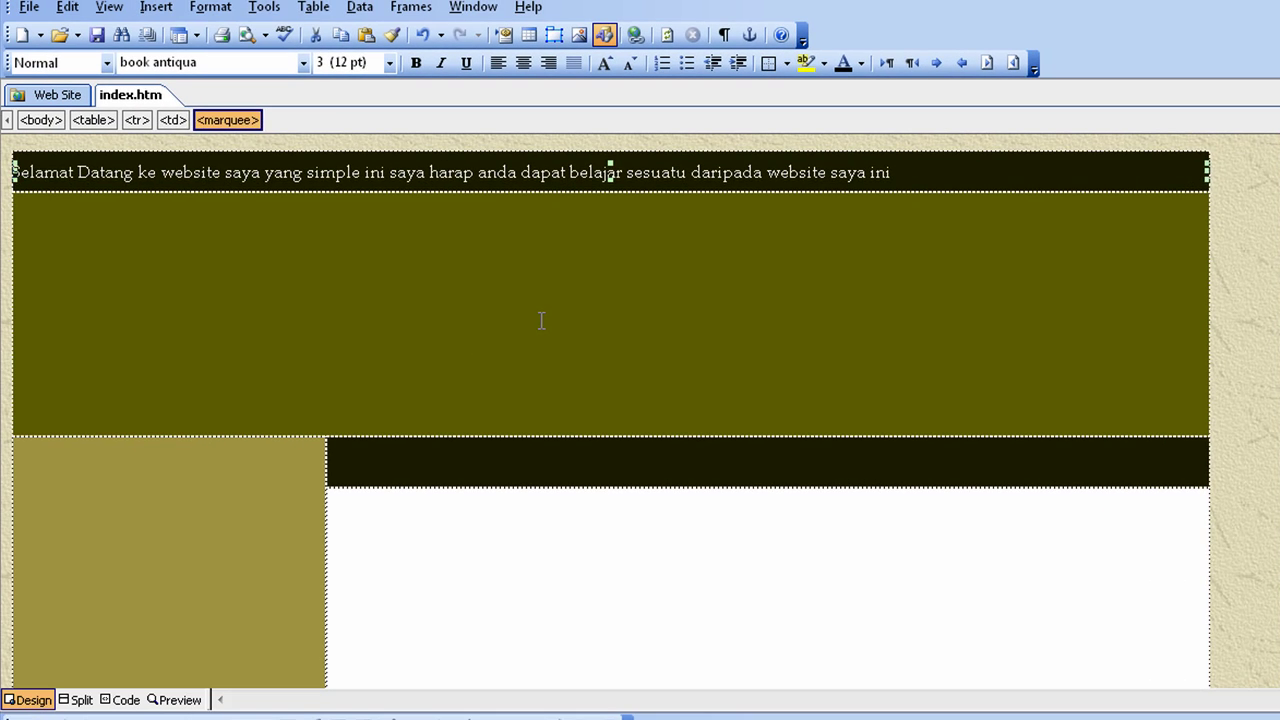
# Step: Insert a table with one row and two columns in the large olive cell below the marquee
pyautogui.click(372, 295)
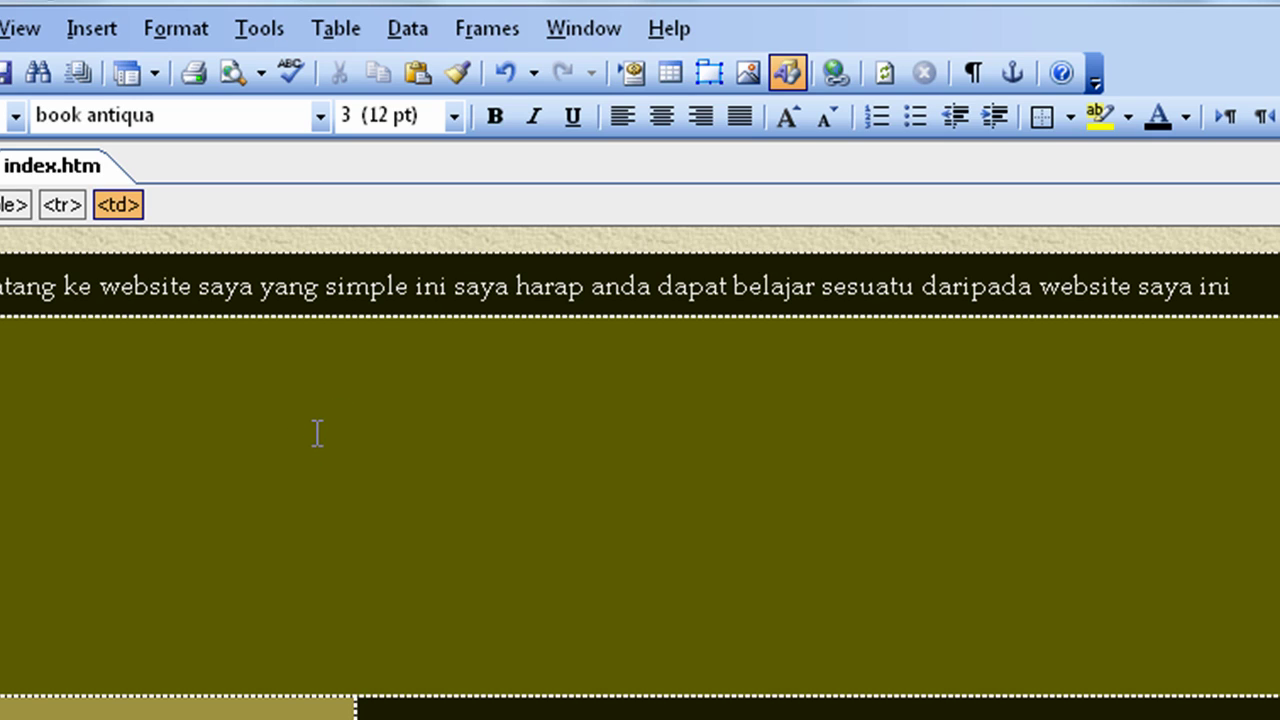
pyautogui.click(668, 72)
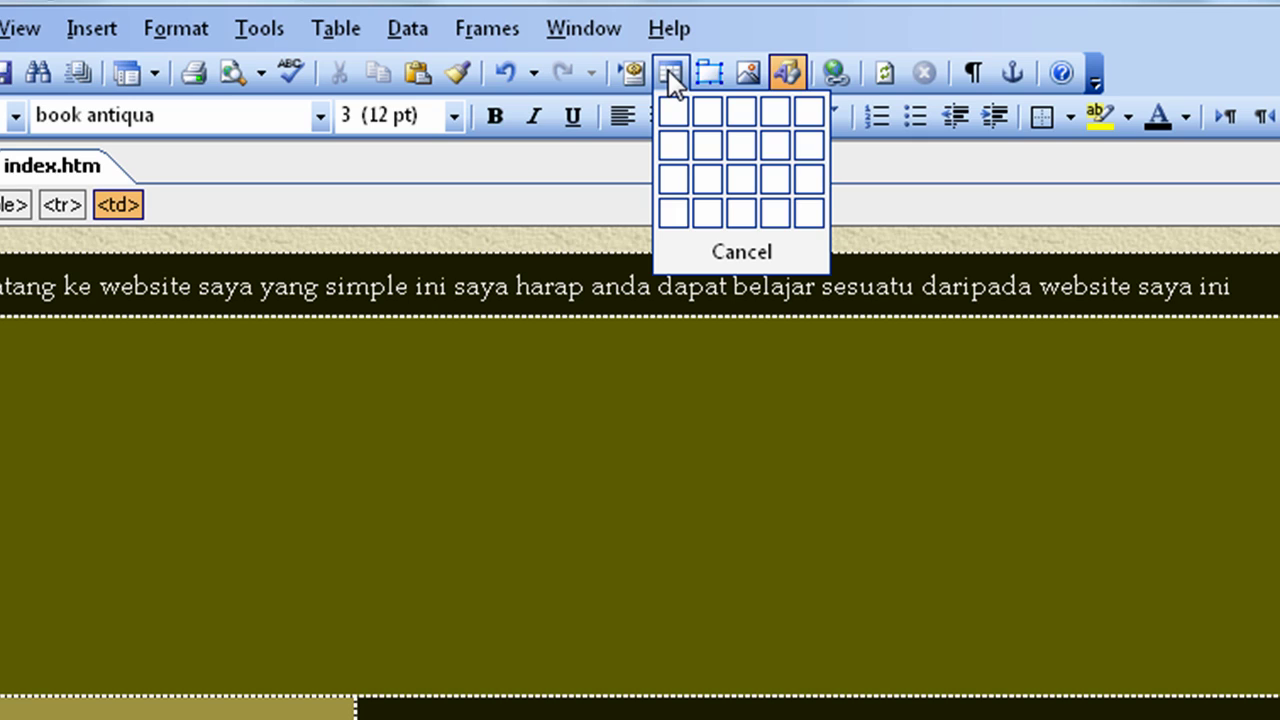
pyautogui.click(708, 112)
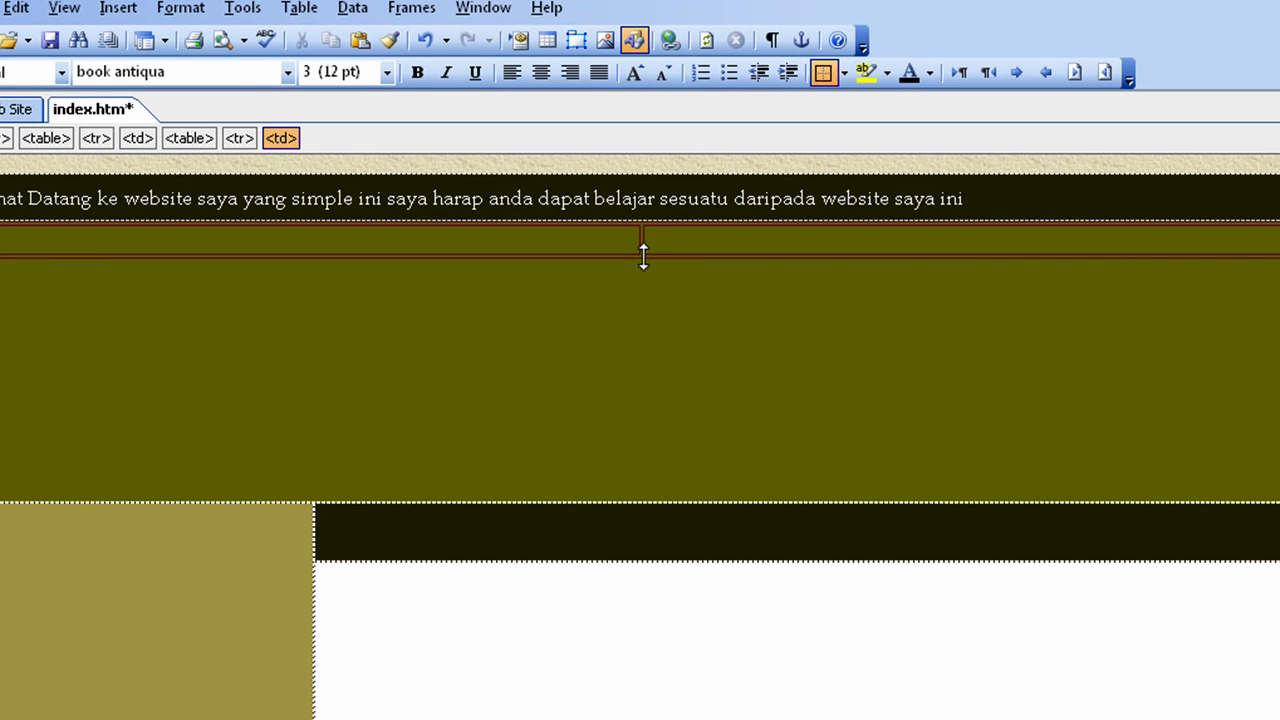
# Step: Stretch the new table to about 211 pixels high and align its column divider with the edge of the sidebar below
pyautogui.moveTo(702, 295); pyautogui.dragTo(703, 551)
pyautogui.moveTo(645, 481); pyautogui.dragTo(646, 483)
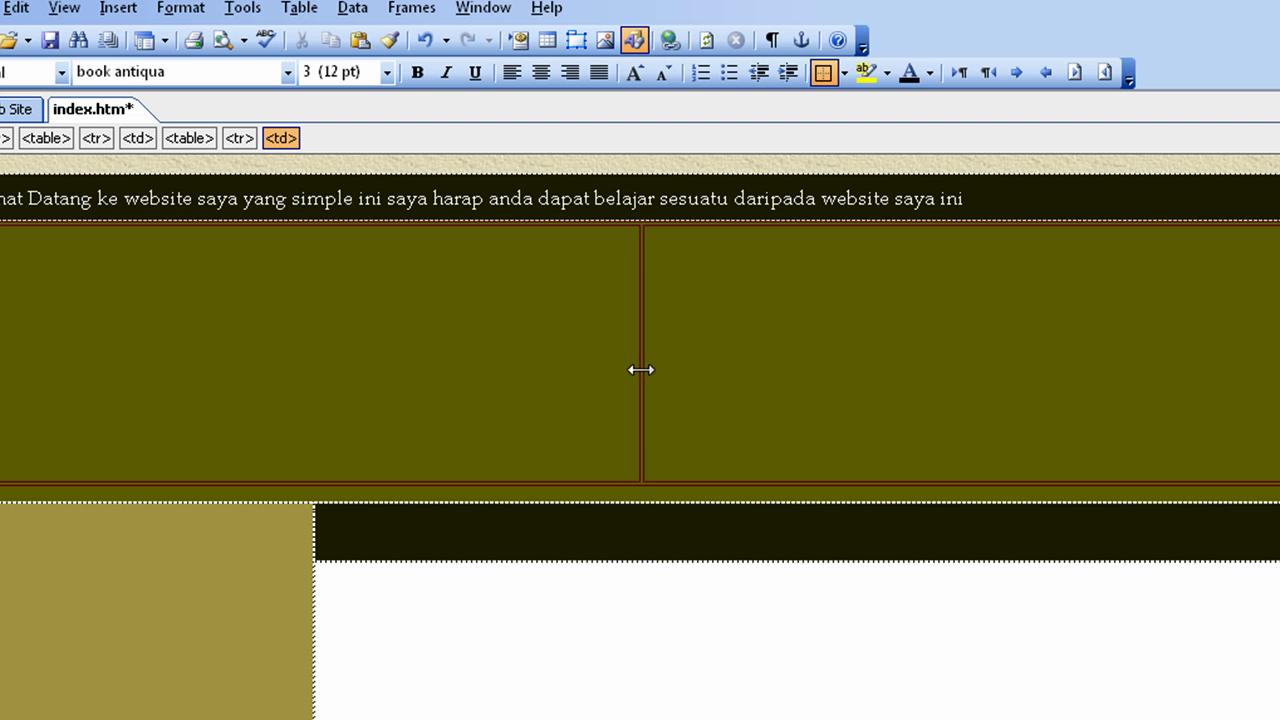
pyautogui.moveTo(641, 370); pyautogui.dragTo(316, 382)
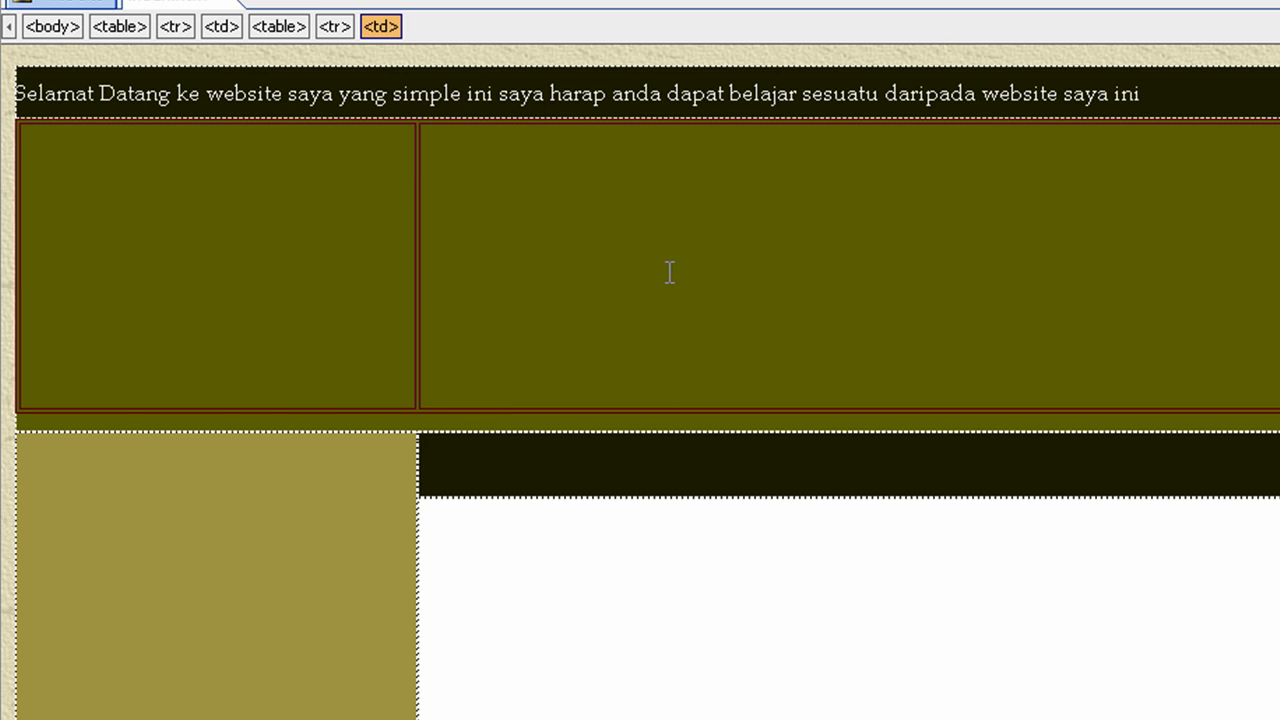
# Step: Set the new banner table's border size, cell spacing and cell padding to 0, and realign its column divider with the sidebar edge
pyautogui.moveTo(670, 272); pyautogui.dragTo(324, 275)
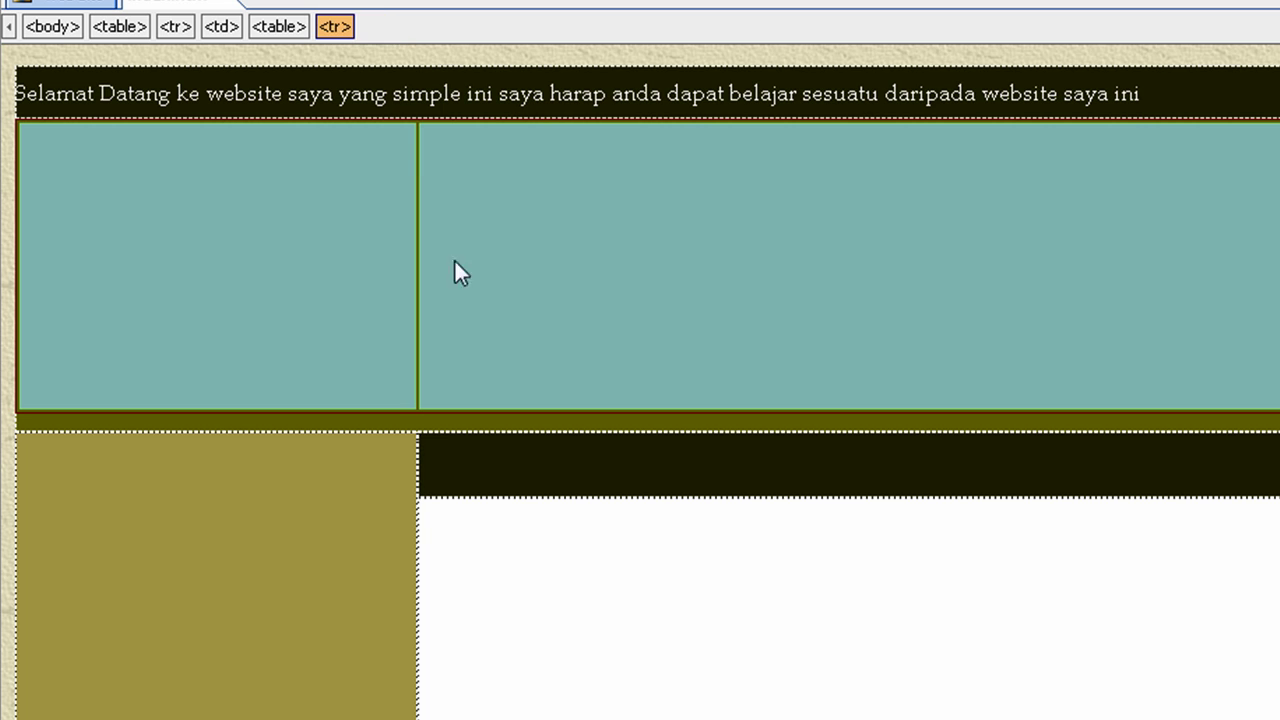
pyautogui.rightClick(643, 245)
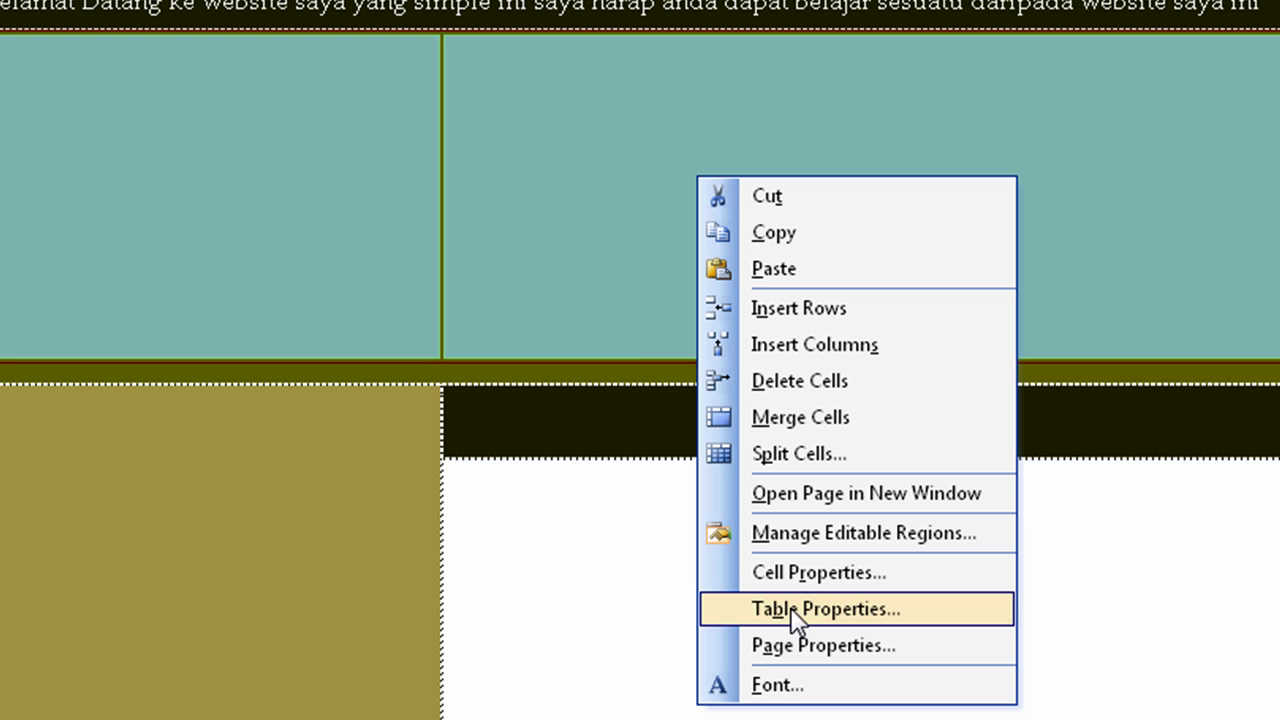
pyautogui.click(876, 610)
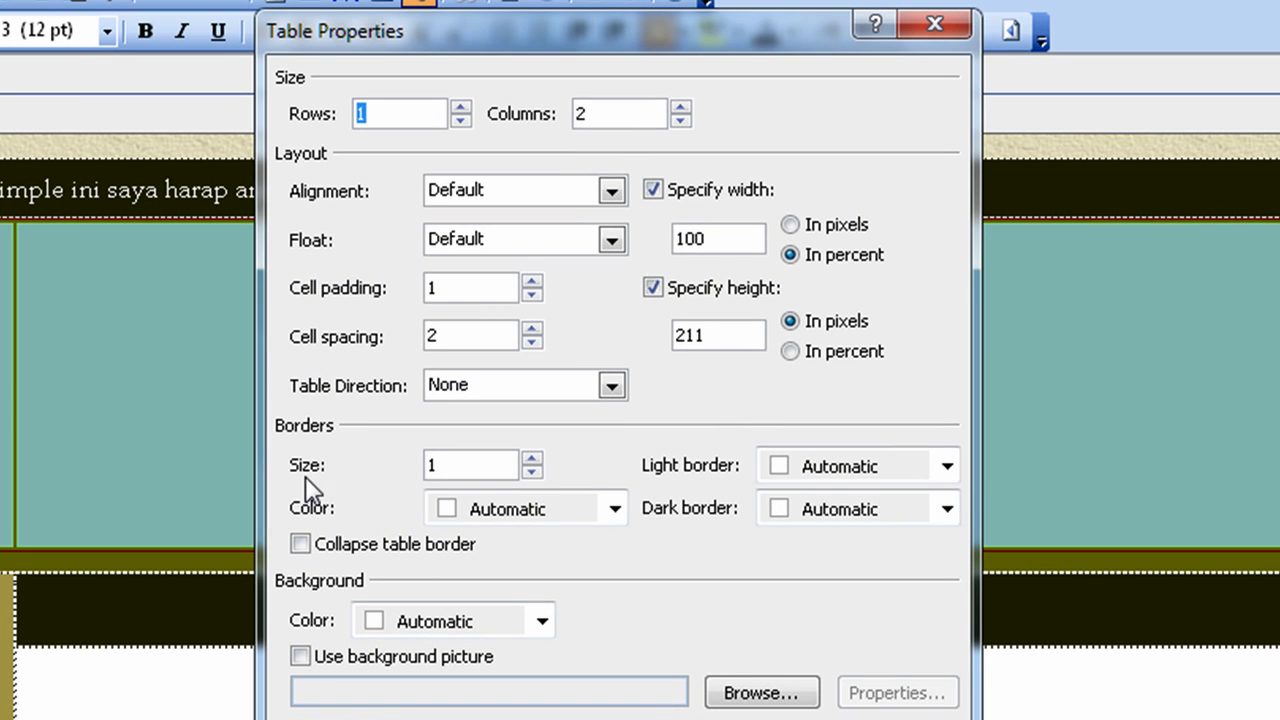
pyautogui.doubleClick(451, 463)
pyautogui.moveTo(442, 338); pyautogui.dragTo(392, 337)
pyautogui.write('0')
pyautogui.moveTo(432, 288); pyautogui.dragTo(401, 290)
pyautogui.write('0')
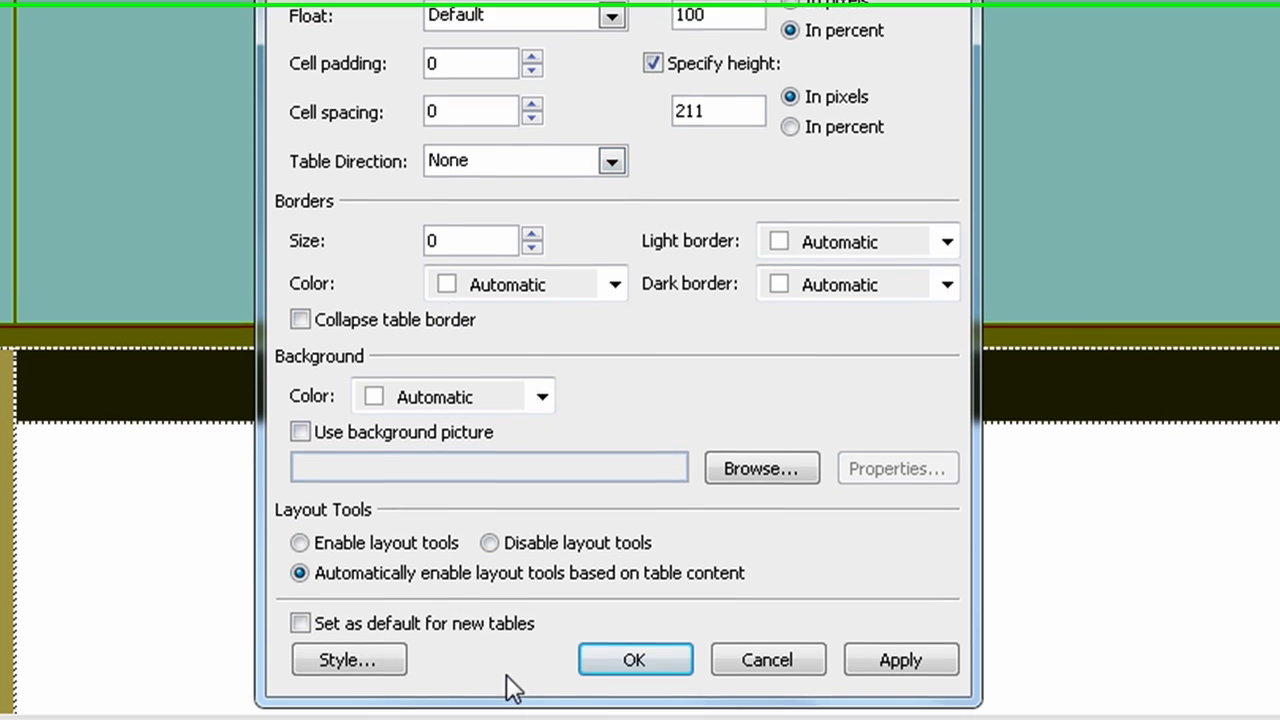
pyautogui.click(617, 649)
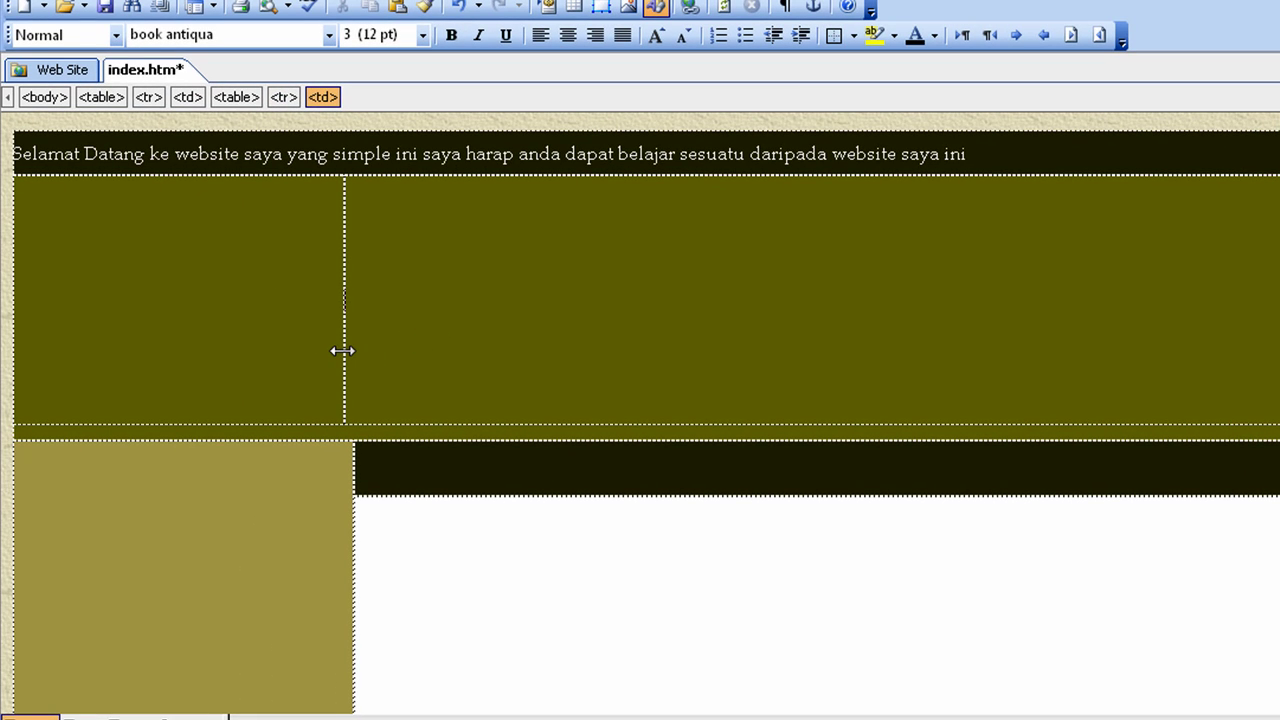
pyautogui.moveTo(342, 351); pyautogui.dragTo(355, 352)
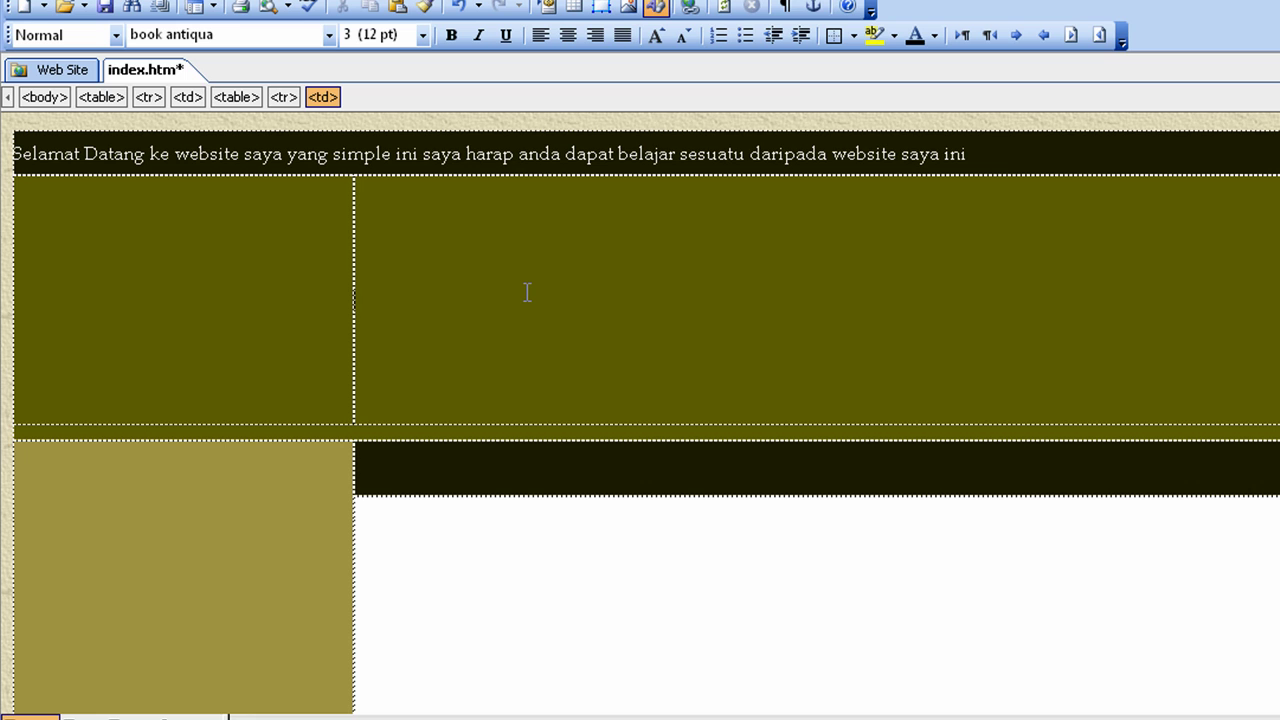
# Step: Enter two paragraphs in the wide banner cell: "Selamat Datang ke Website saya" and "Harap anda dapat belajar sesuatu daripada website ini"
pyautogui.write('Selamat Datang ke Website saya Harap anda dapat belajar sesuatu daripada website ini')
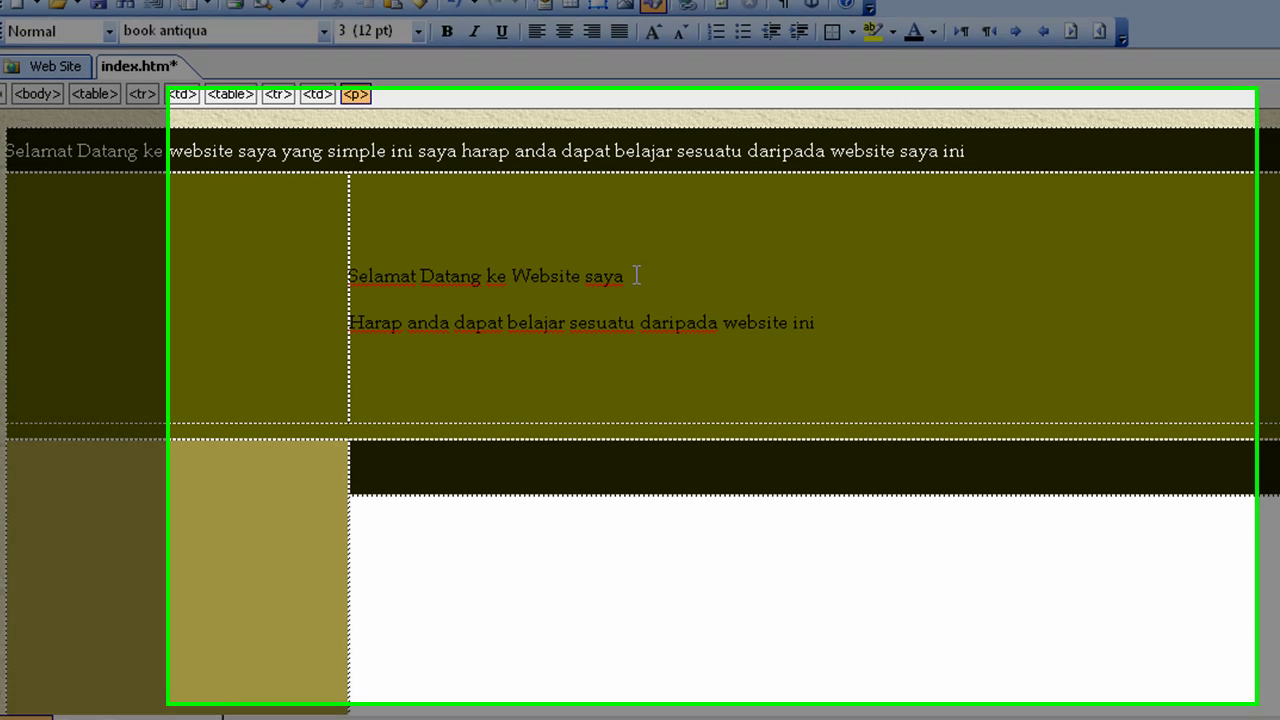
# Step: Make the "Selamat Datang ke Website saya" line bold and set its font size to 6 (24 pt)
pyautogui.moveTo(636, 275); pyautogui.dragTo(356, 276)
pyautogui.moveTo(216, 218); pyautogui.dragTo(212, 218)
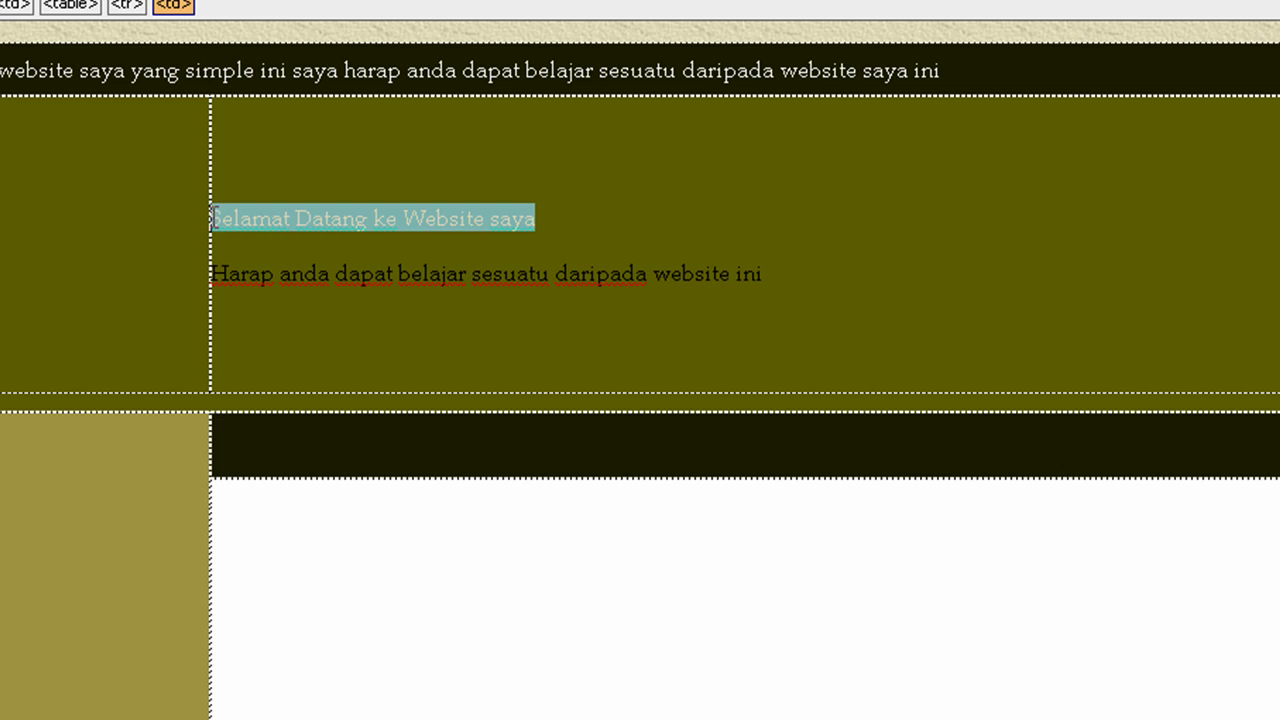
pyautogui.click(490, 219)
pyautogui.moveTo(538, 219); pyautogui.dragTo(210, 219)
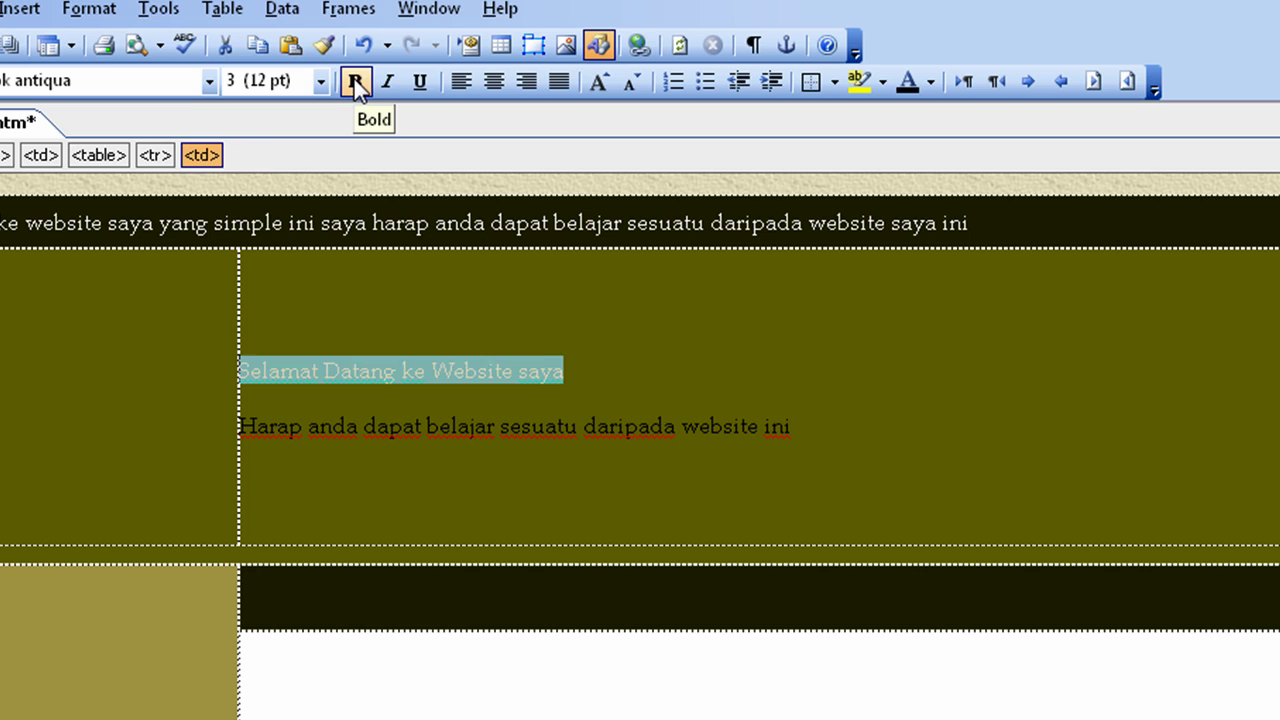
pyautogui.click(342, 8)
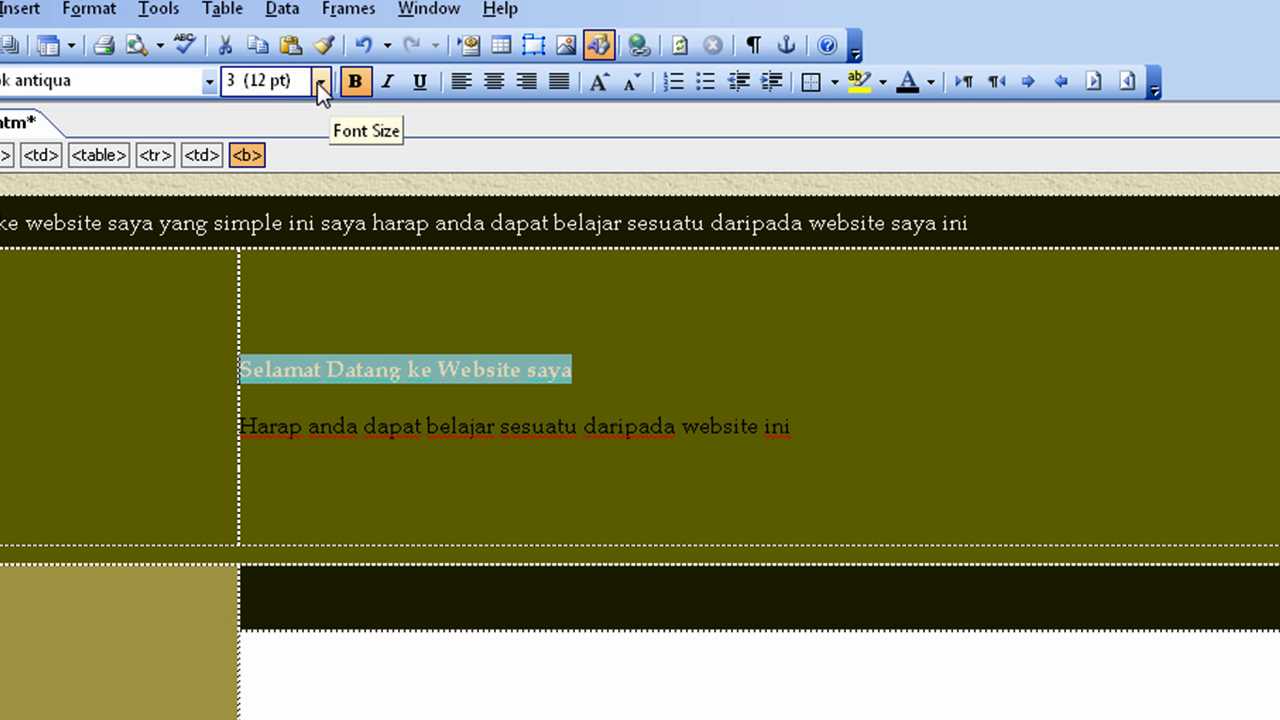
pyautogui.click(320, 83)
pyautogui.click(266, 213)
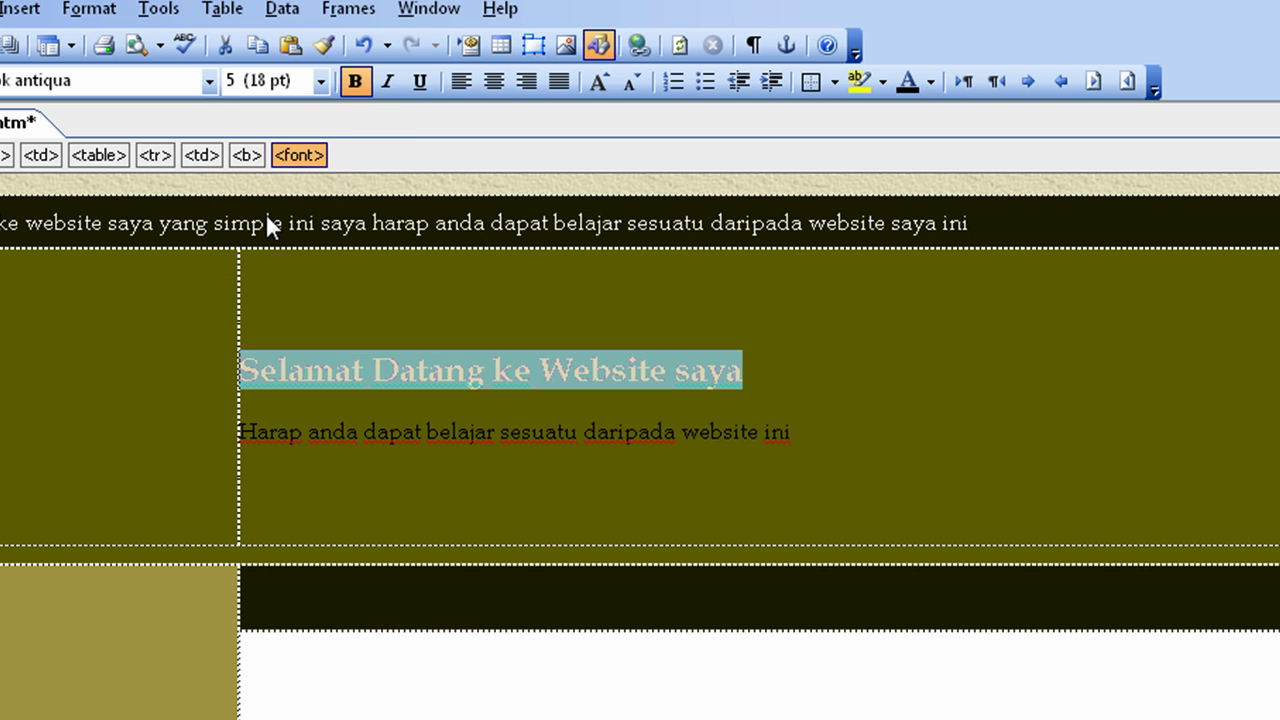
pyautogui.click(320, 83)
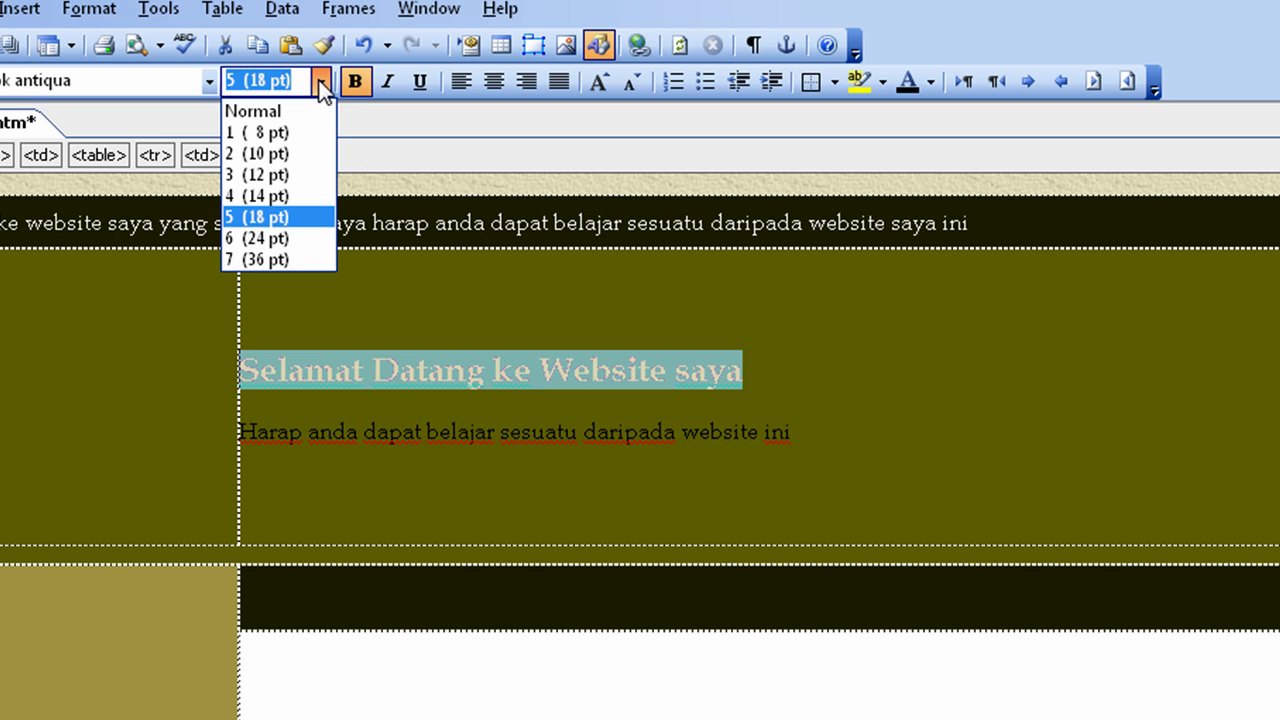
pyautogui.click(266, 236)
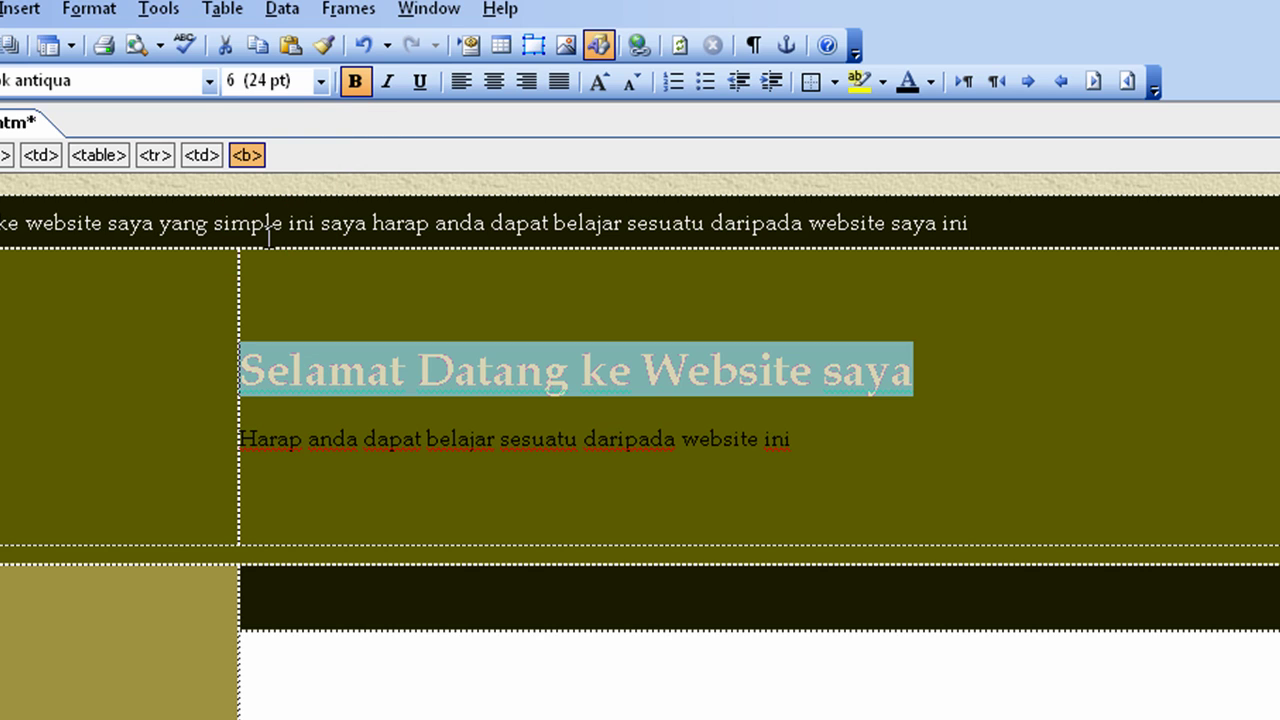
# Step: Change the font of the "Selamat Datang ke Website saya" heading to Matura MT Script Capitals
pyautogui.click(453, 395)
pyautogui.moveTo(915, 372); pyautogui.dragTo(272, 328)
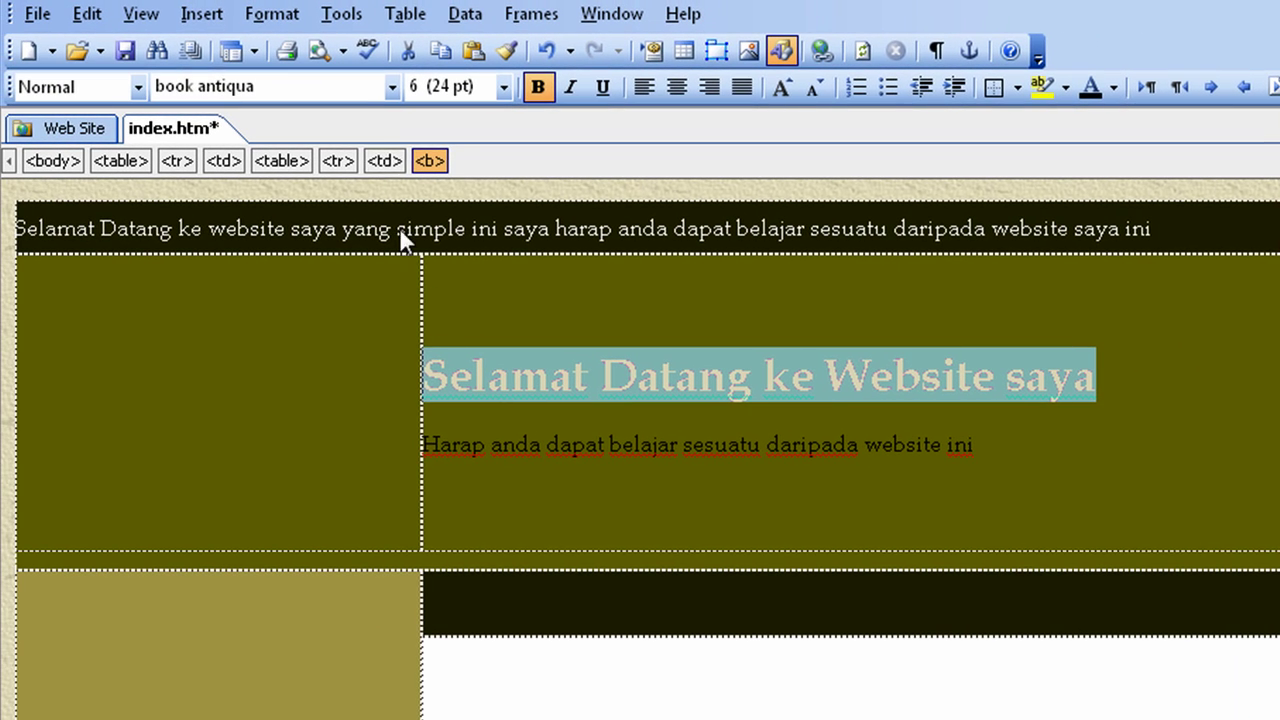
pyautogui.click(391, 88)
pyautogui.scroll(-20, 512, 240)
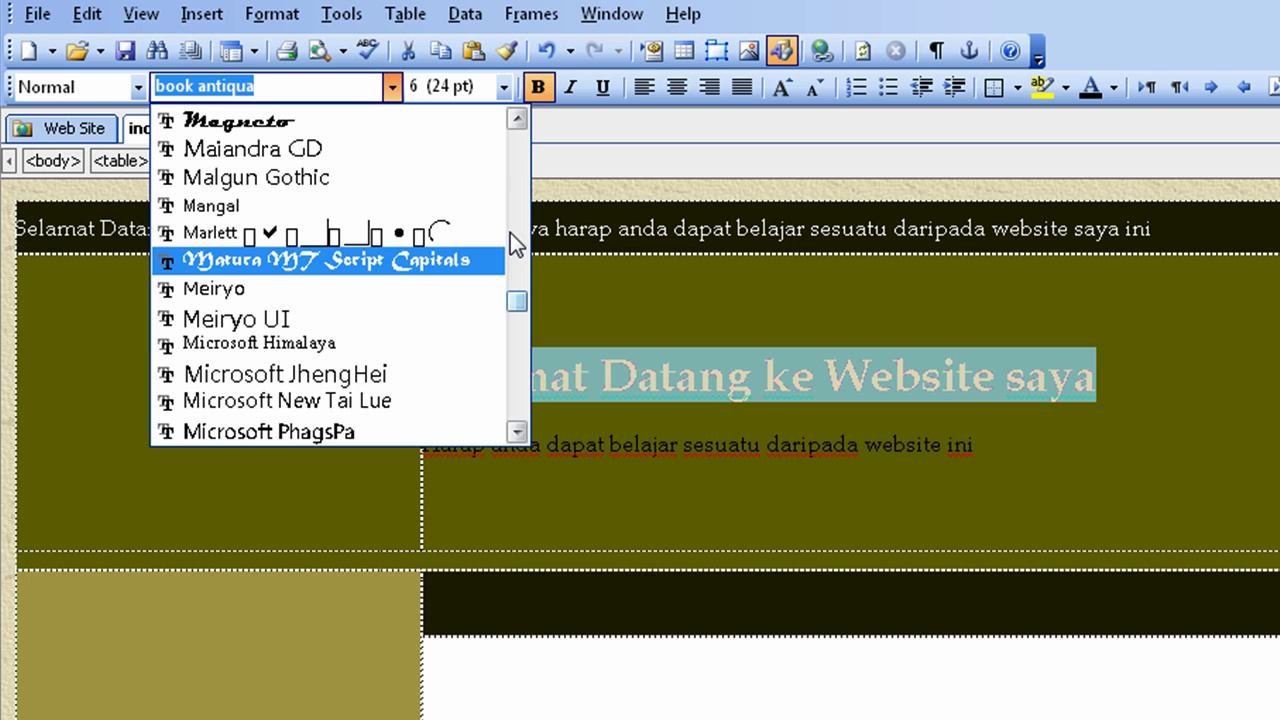
pyautogui.click(376, 262)
pyautogui.click(762, 380)
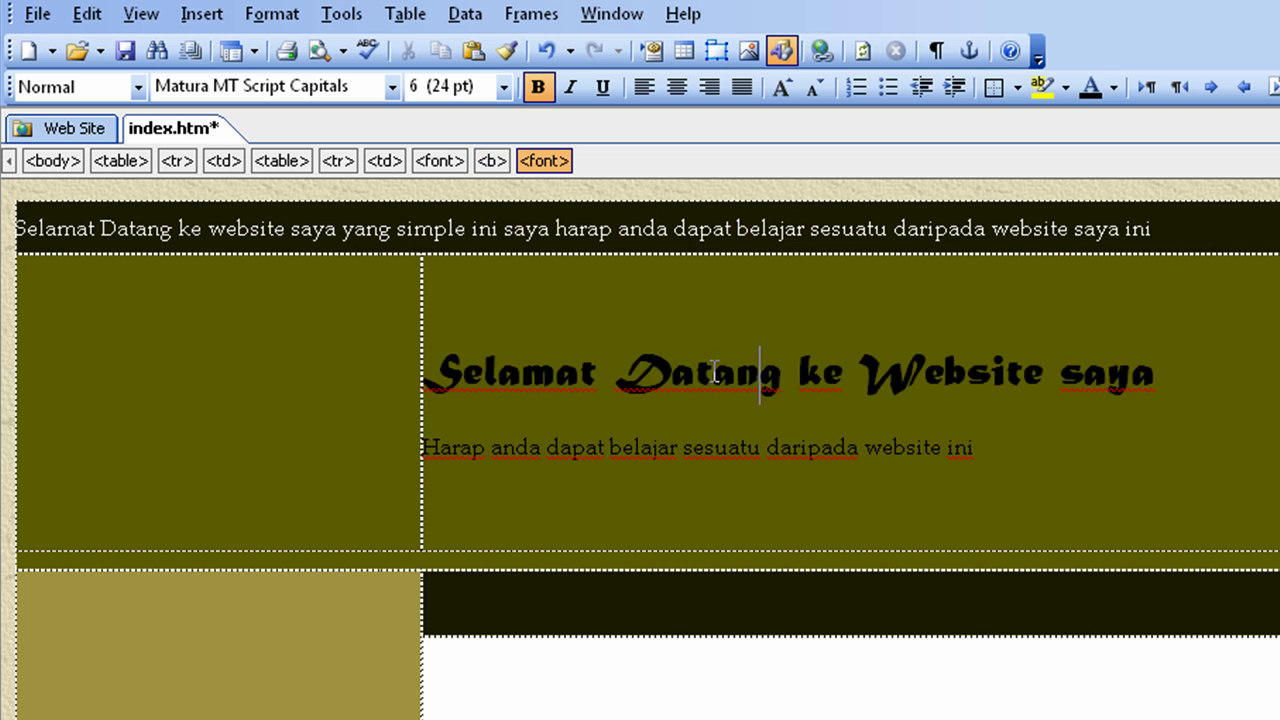
# Step: Indent the banner heading and the line beneath it with leading spaces so that both start at about the same position
pyautogui.click(458, 366)
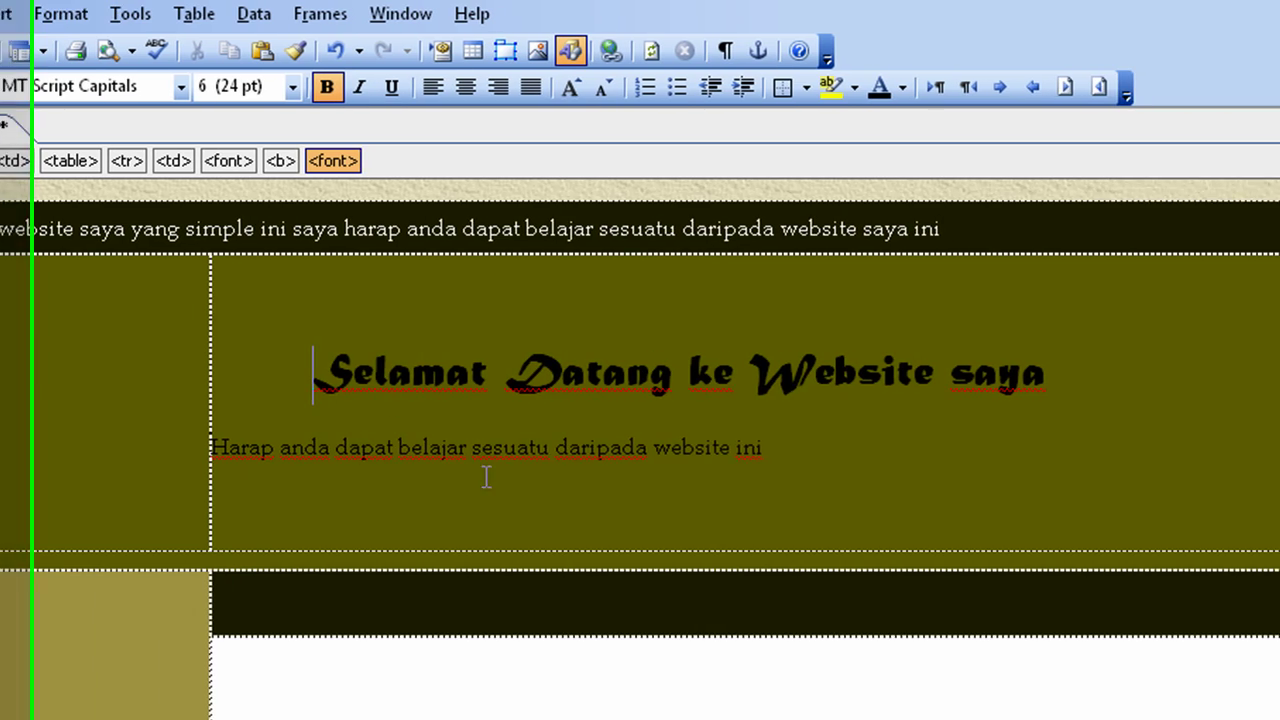
pyautogui.moveTo(735, 447); pyautogui.dragTo(181, 447)
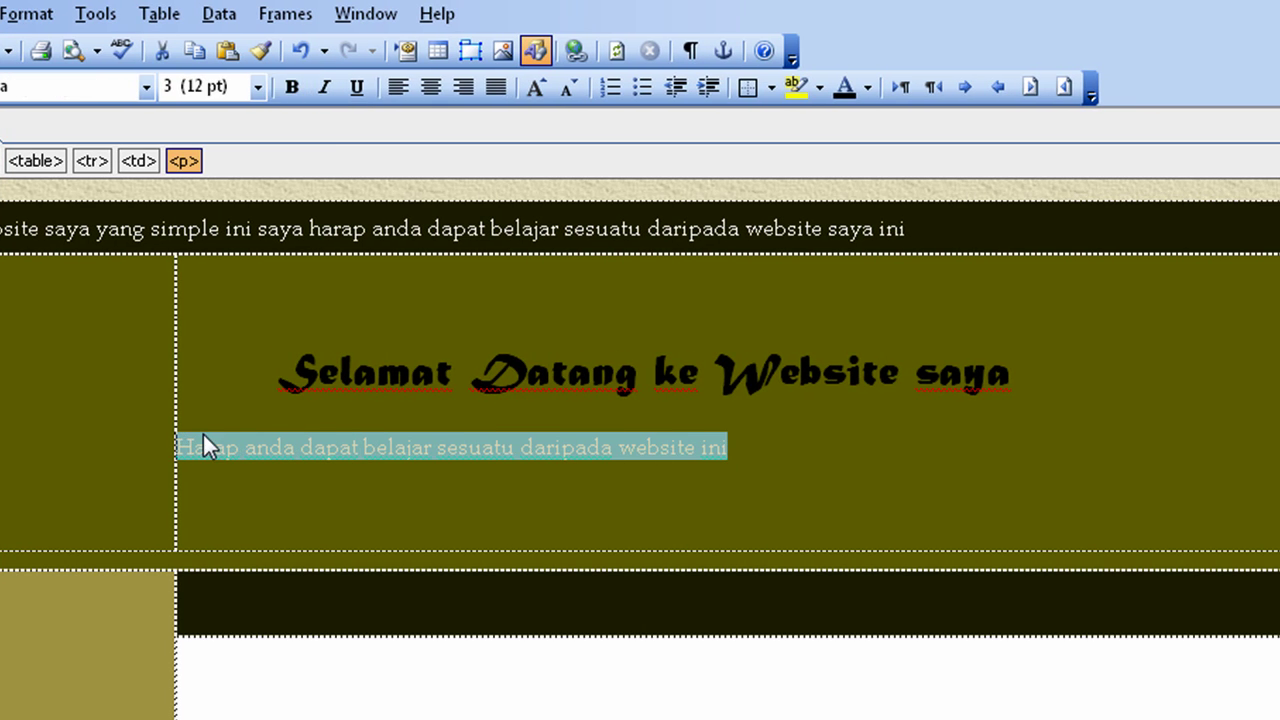
pyautogui.click(285, 450)
pyautogui.click(180, 447)
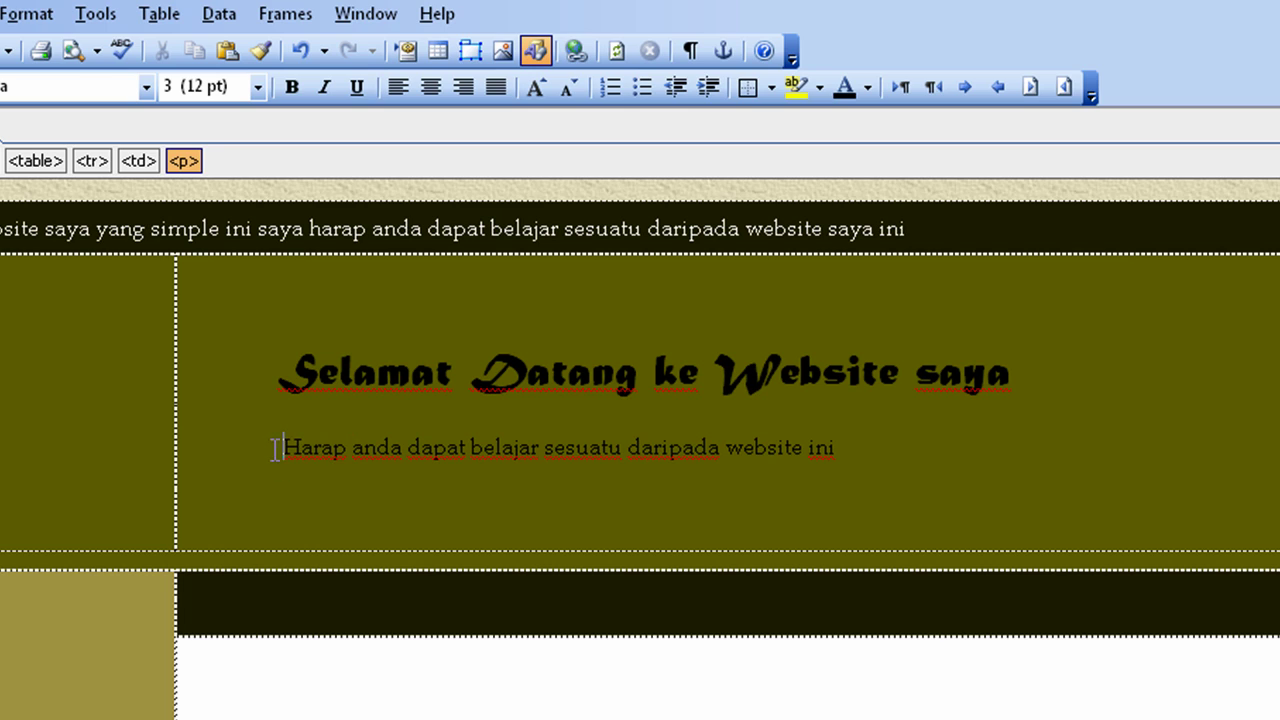
# Step: Format the line "Harap anda dapat belajar sesuatu daripada website ini" as bold and italic in the light beige theme colour
pyautogui.moveTo(276, 449); pyautogui.dragTo(856, 458)
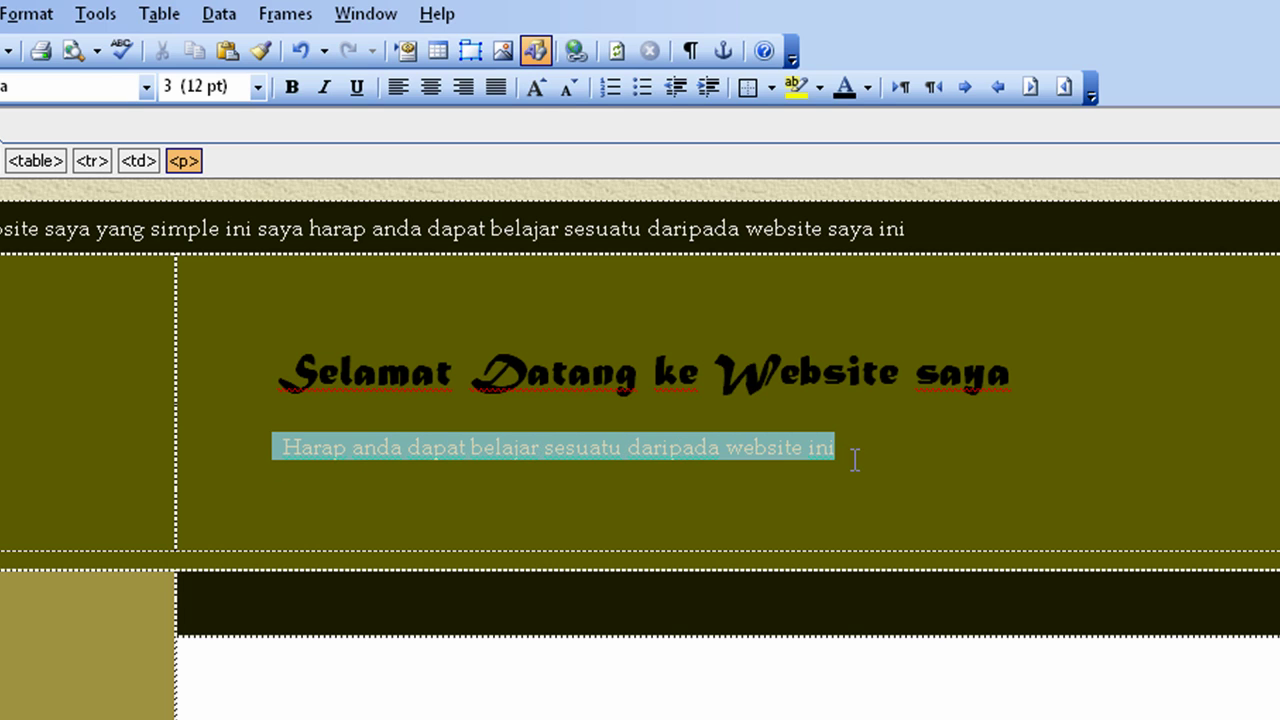
pyautogui.click(292, 88)
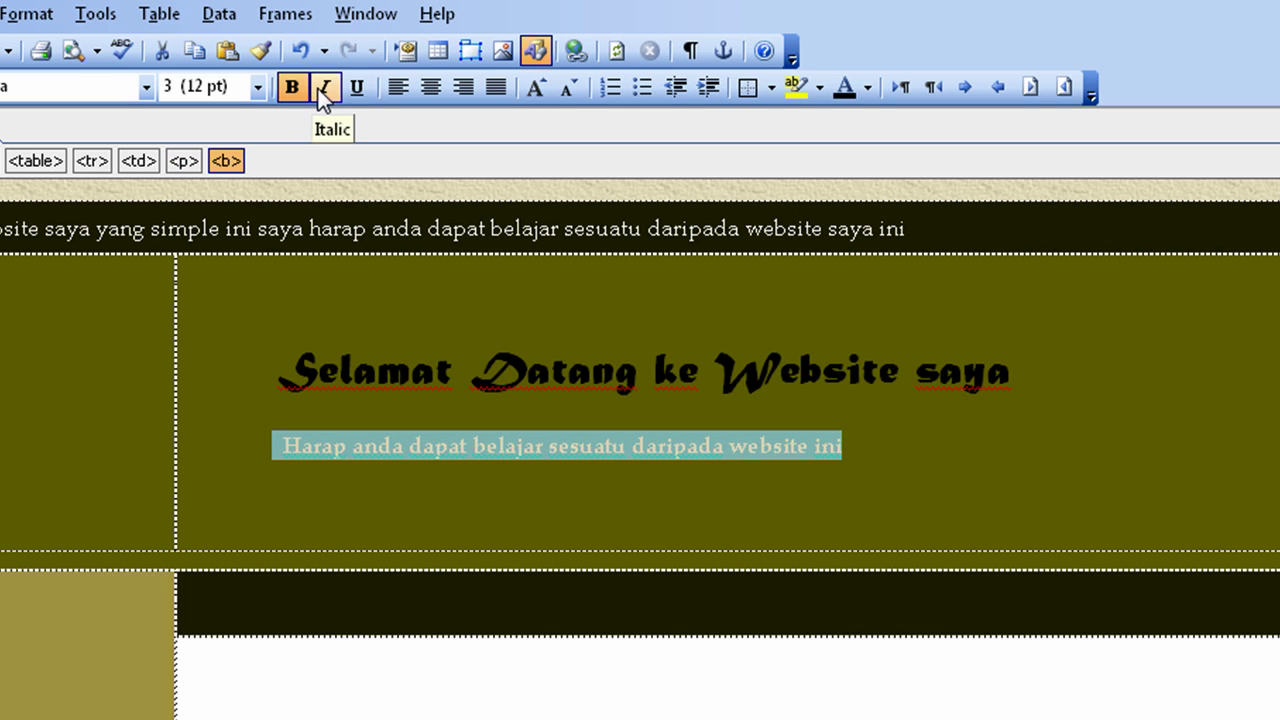
pyautogui.click(322, 89)
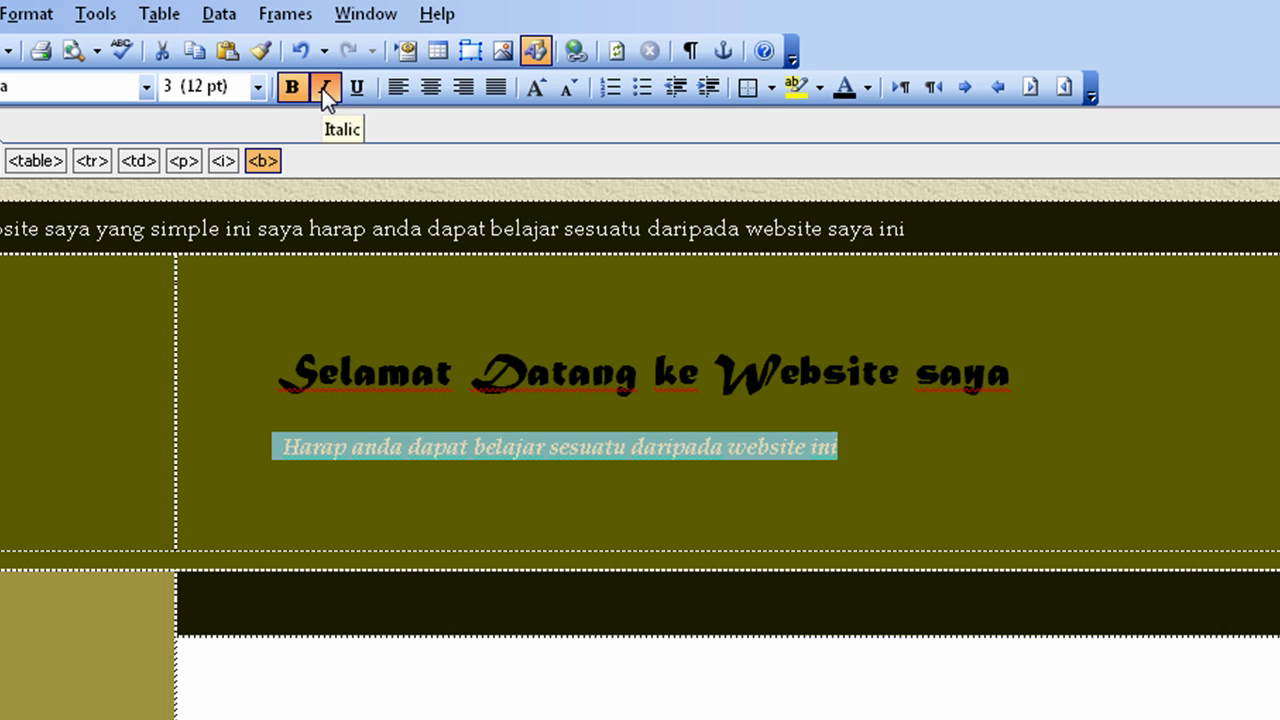
pyautogui.click(866, 89)
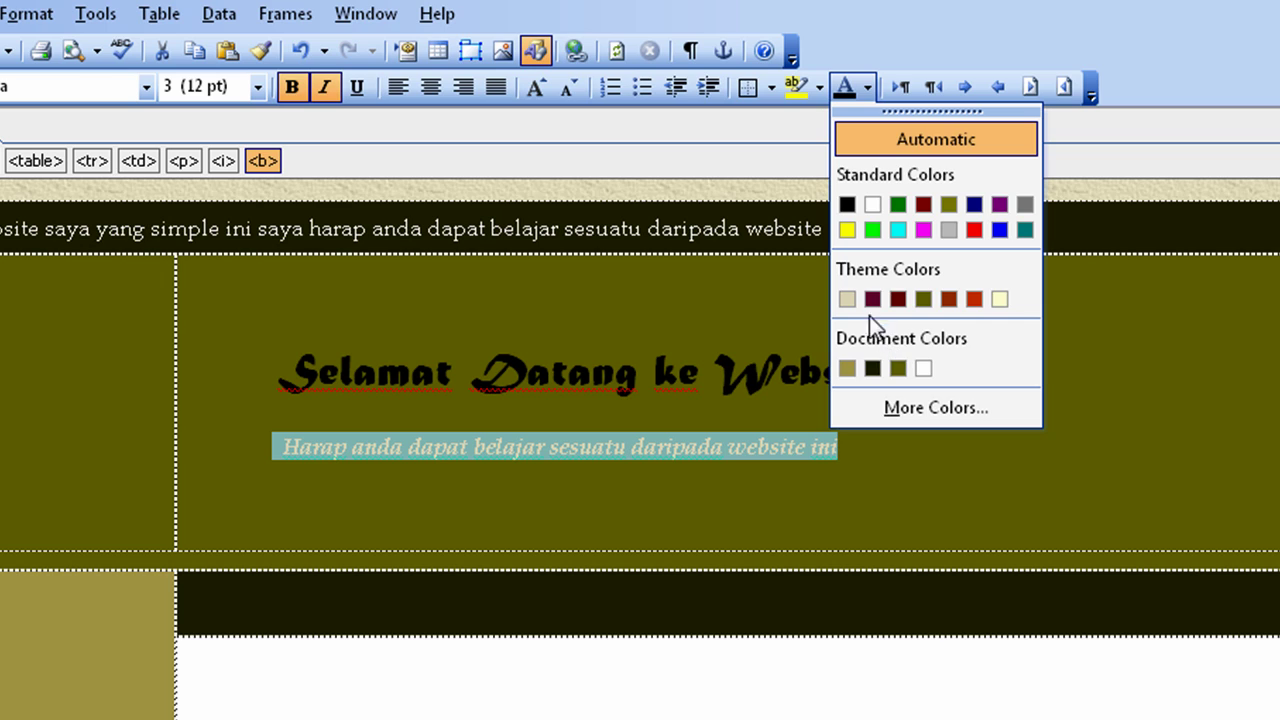
pyautogui.click(848, 299)
pyautogui.click(889, 455)
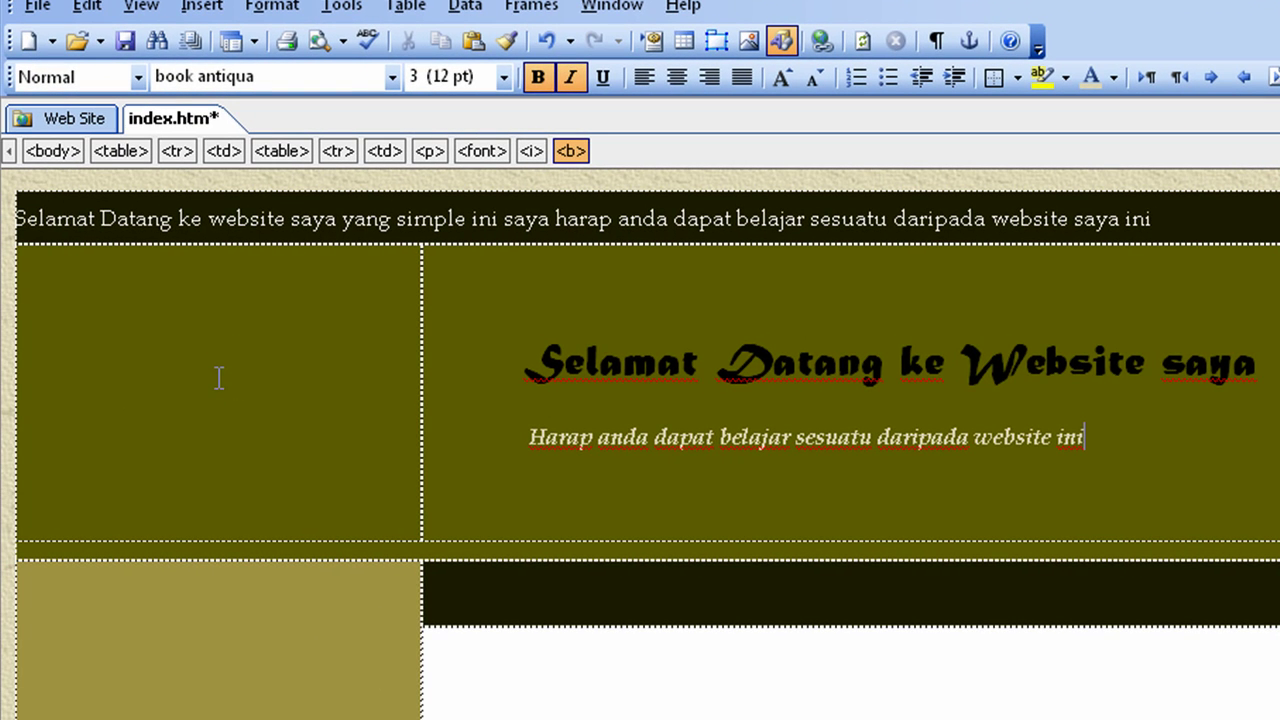
# Step: Centre the alignment of the empty narrow banner cell beside the welcome text
pyautogui.click(219, 391)
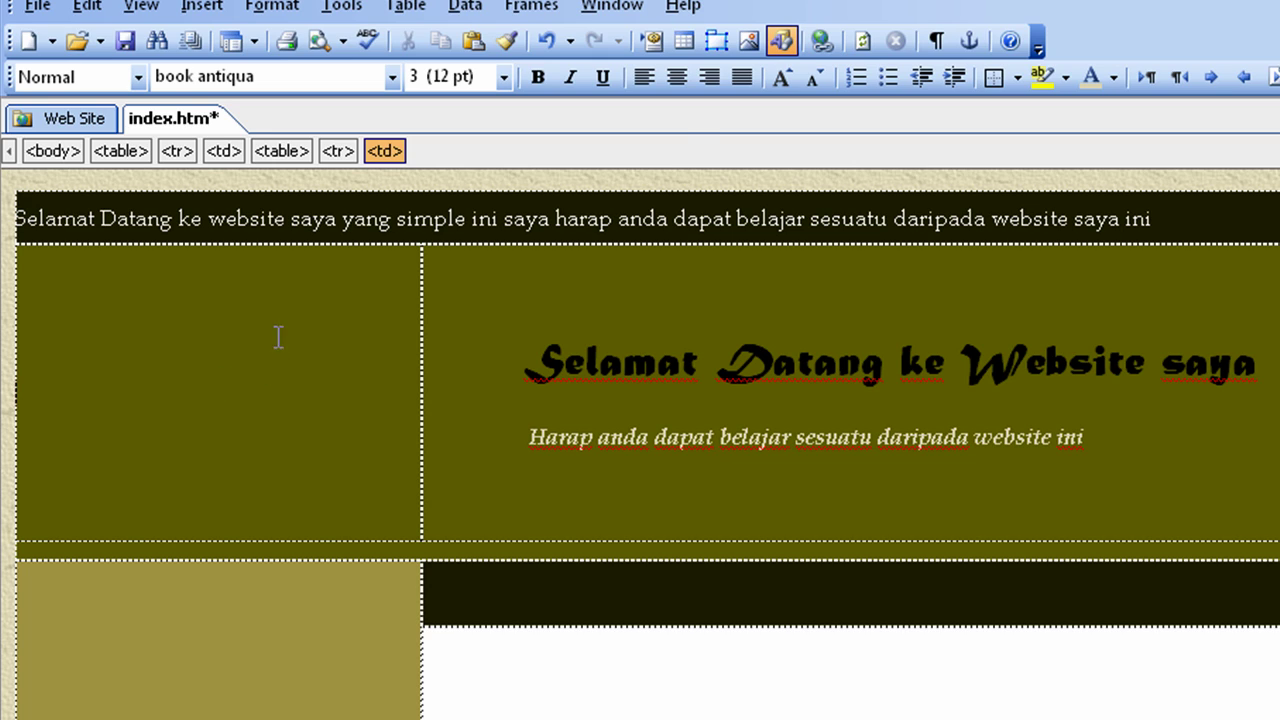
pyautogui.click(678, 79)
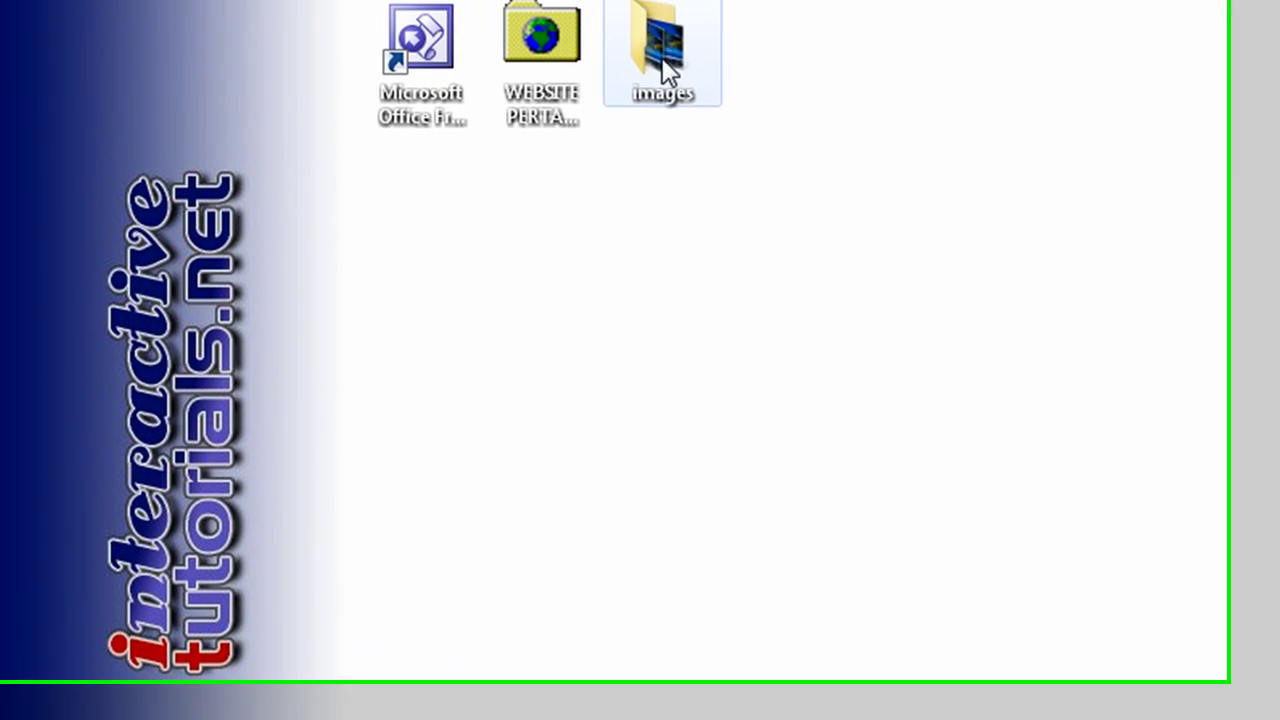
# Step: On the desktop, move the images folder and the WEBSITE PERTAMA SAYA folder to free spots away from the other icons
pyautogui.moveTo(661, 57); pyautogui.dragTo(724, 278)
pyautogui.click(749, 295)
pyautogui.moveTo(752, 283); pyautogui.dragTo(846, 331)
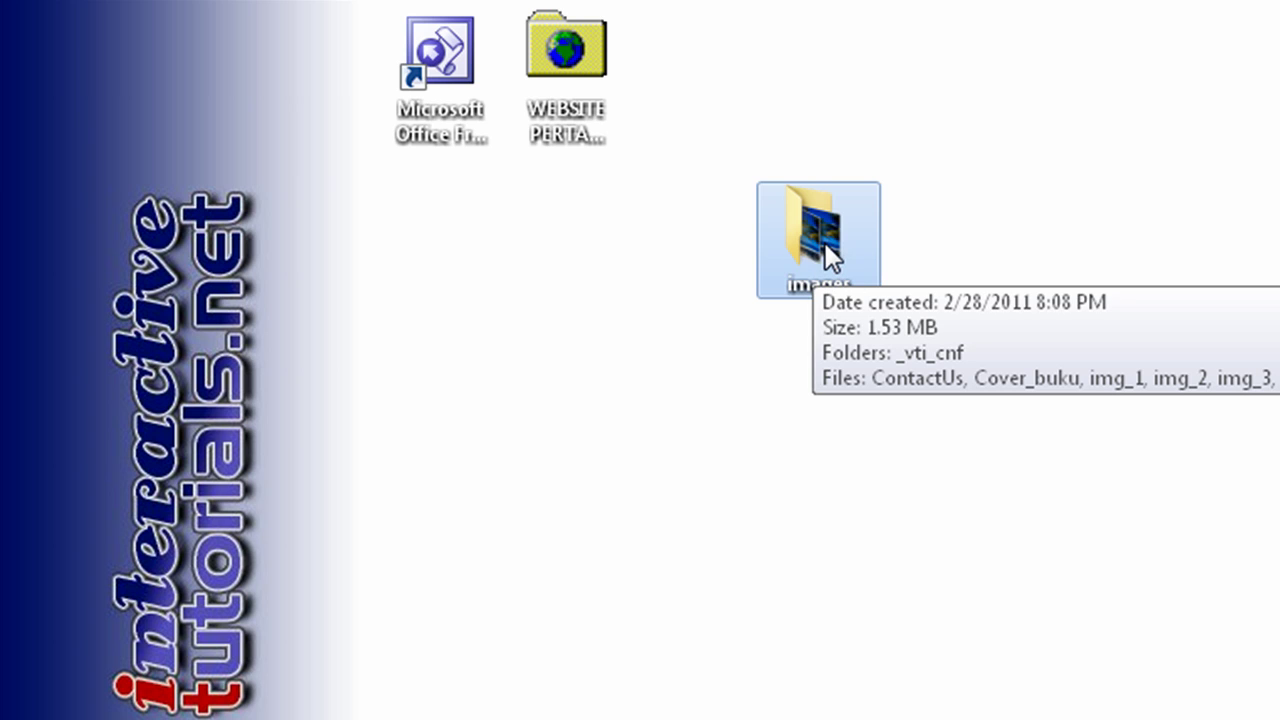
pyautogui.moveTo(825, 245); pyautogui.dragTo(738, 330)
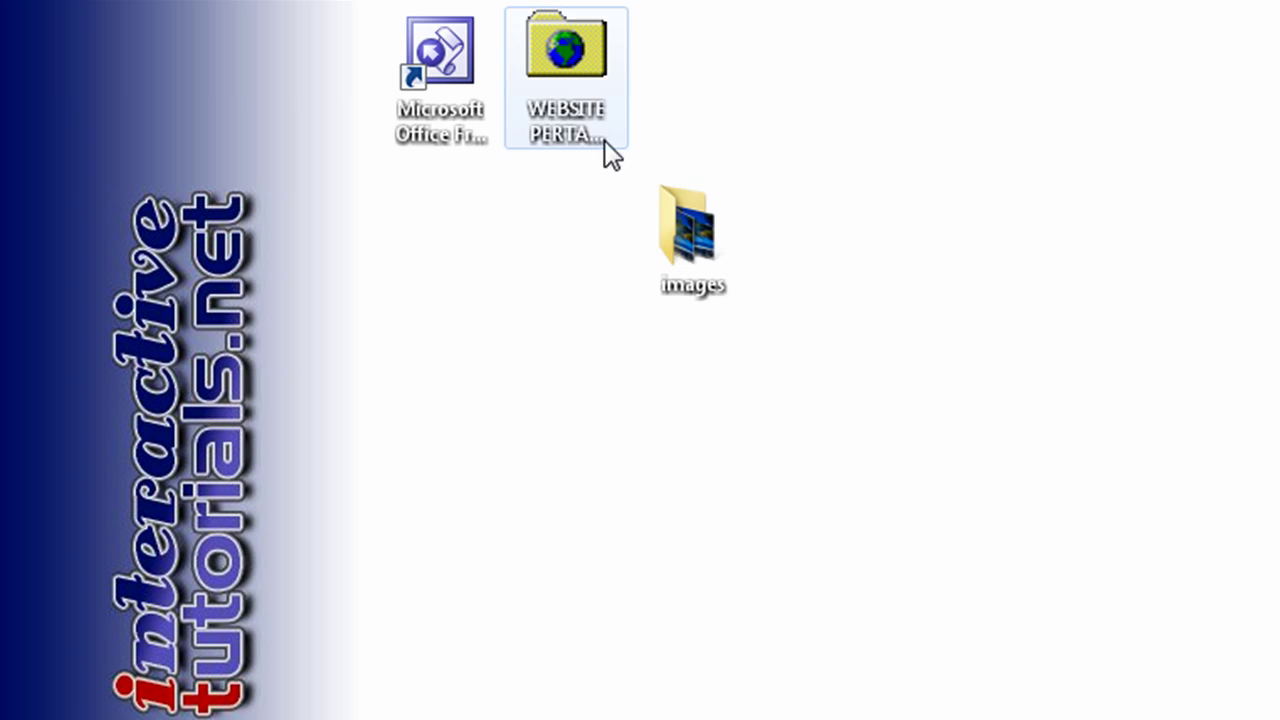
pyautogui.moveTo(574, 103); pyautogui.dragTo(561, 460)
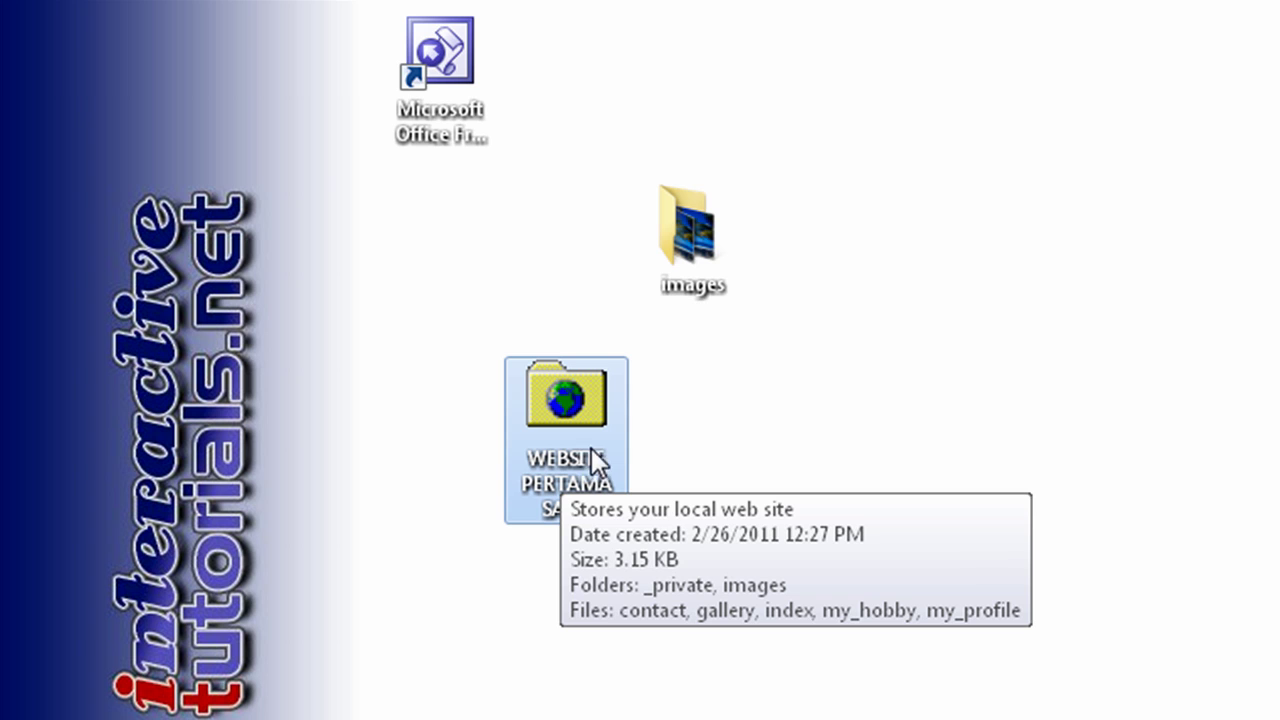
pyautogui.click(645, 448)
pyautogui.press('Up')
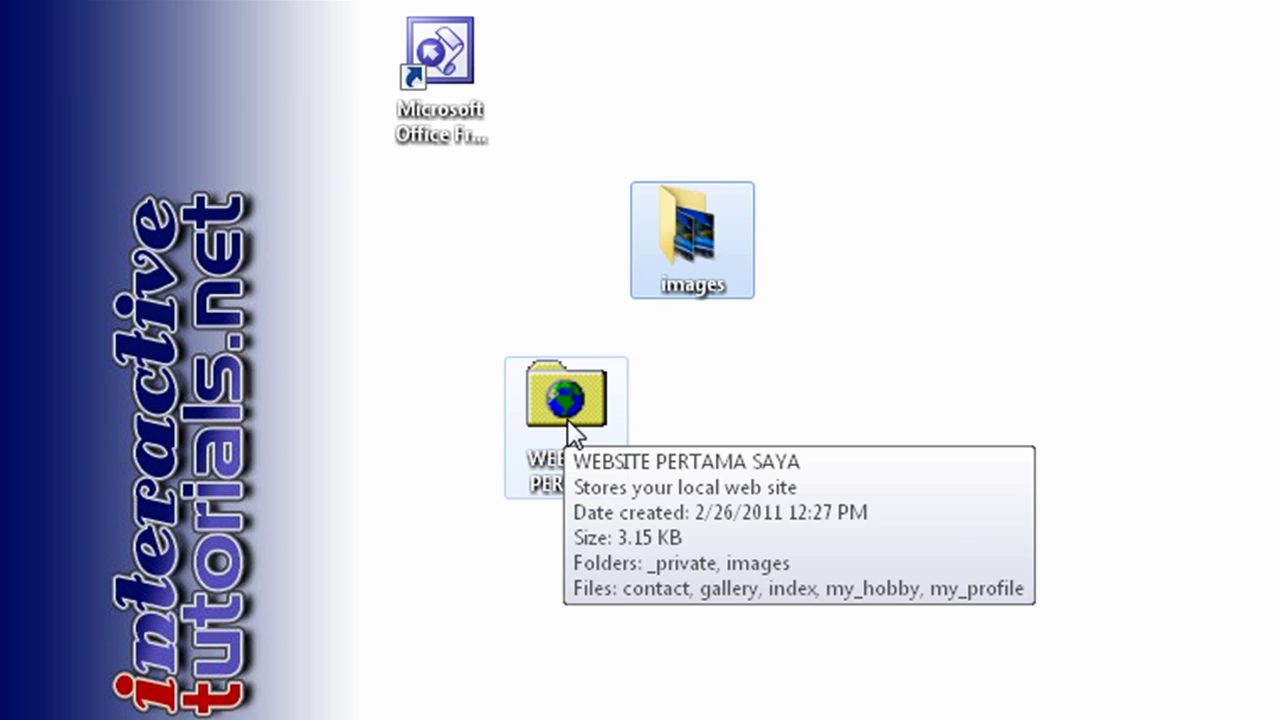
# Step: Open the WEBSITE PERTAMA SAYA folder and place the desktop images folder in it, merging it with the existing images folder
pyautogui.doubleClick(567, 432)
pyautogui.moveTo(791, 191); pyautogui.dragTo(500, 296)
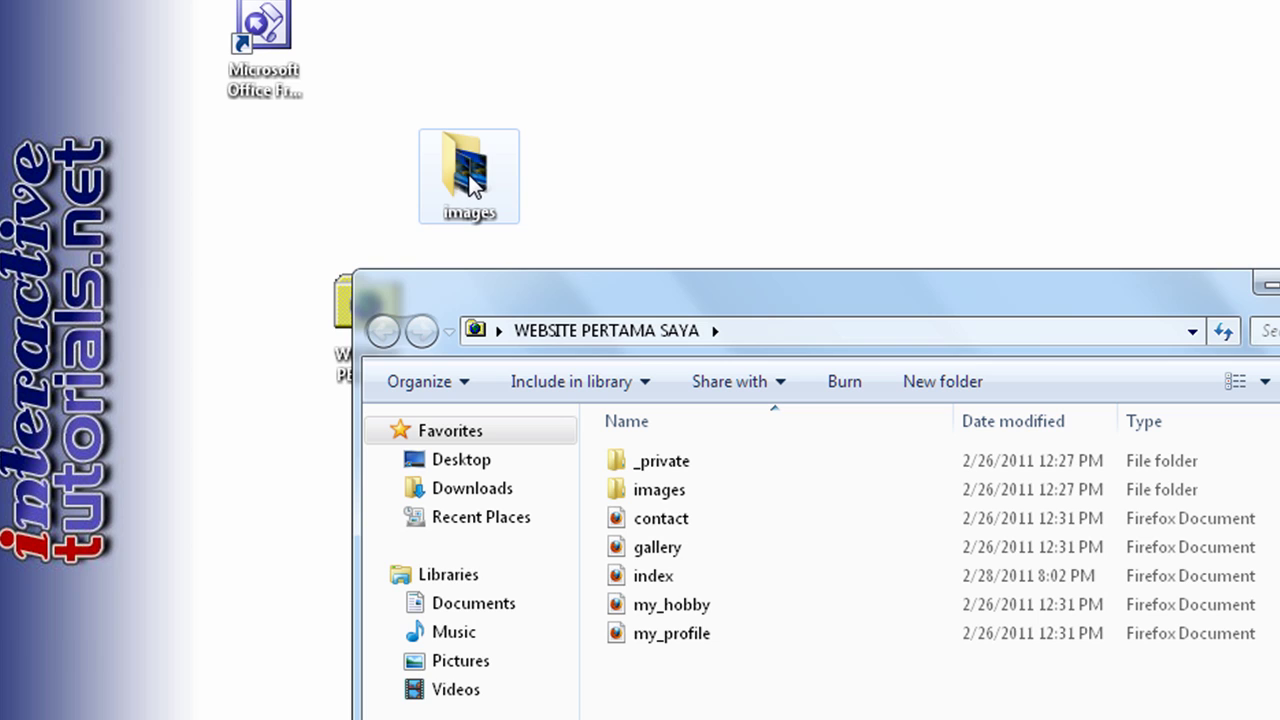
pyautogui.click(469, 186)
pyautogui.moveTo(469, 186); pyautogui.dragTo(720, 708)
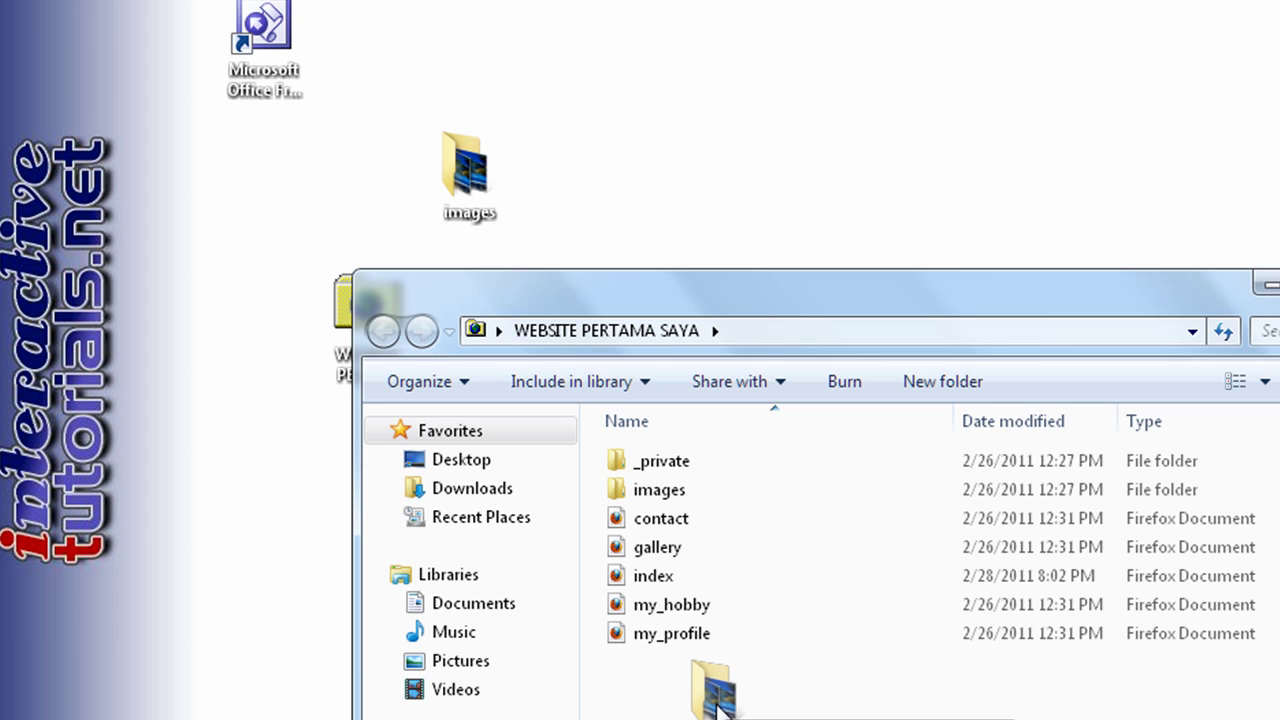
pyautogui.moveTo(720, 708); pyautogui.dragTo(724, 718)
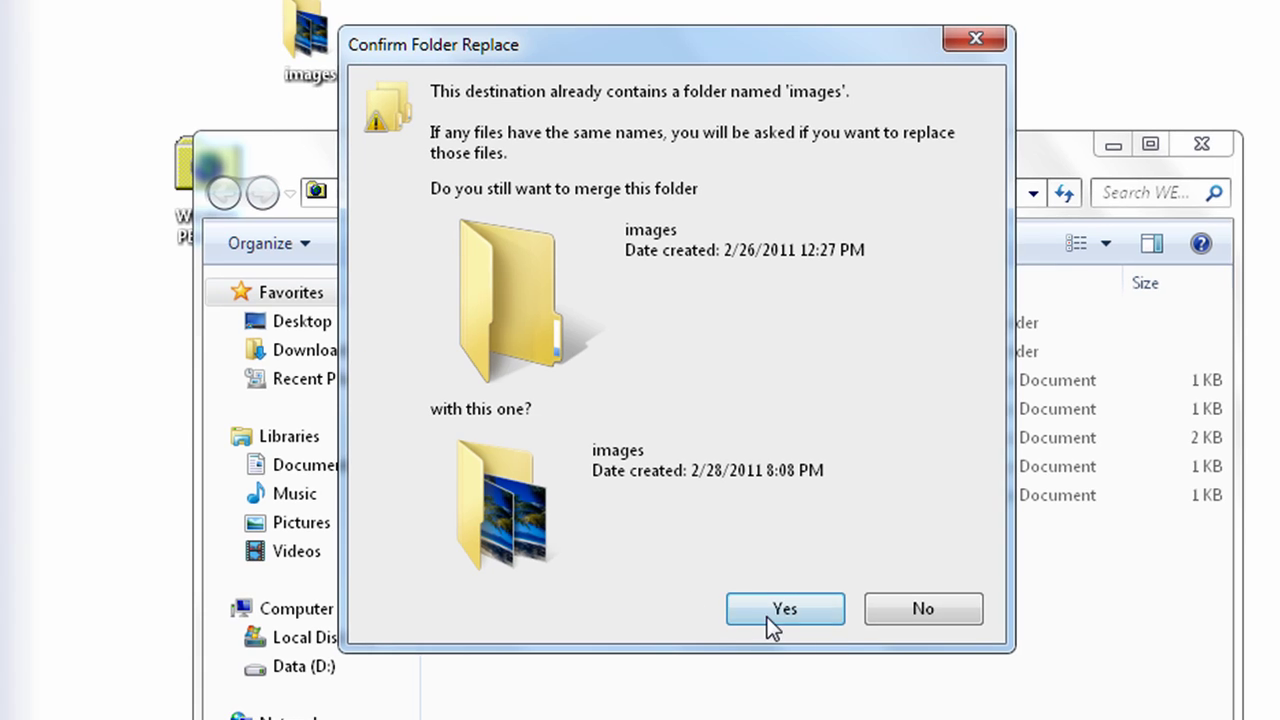
pyautogui.click(769, 612)
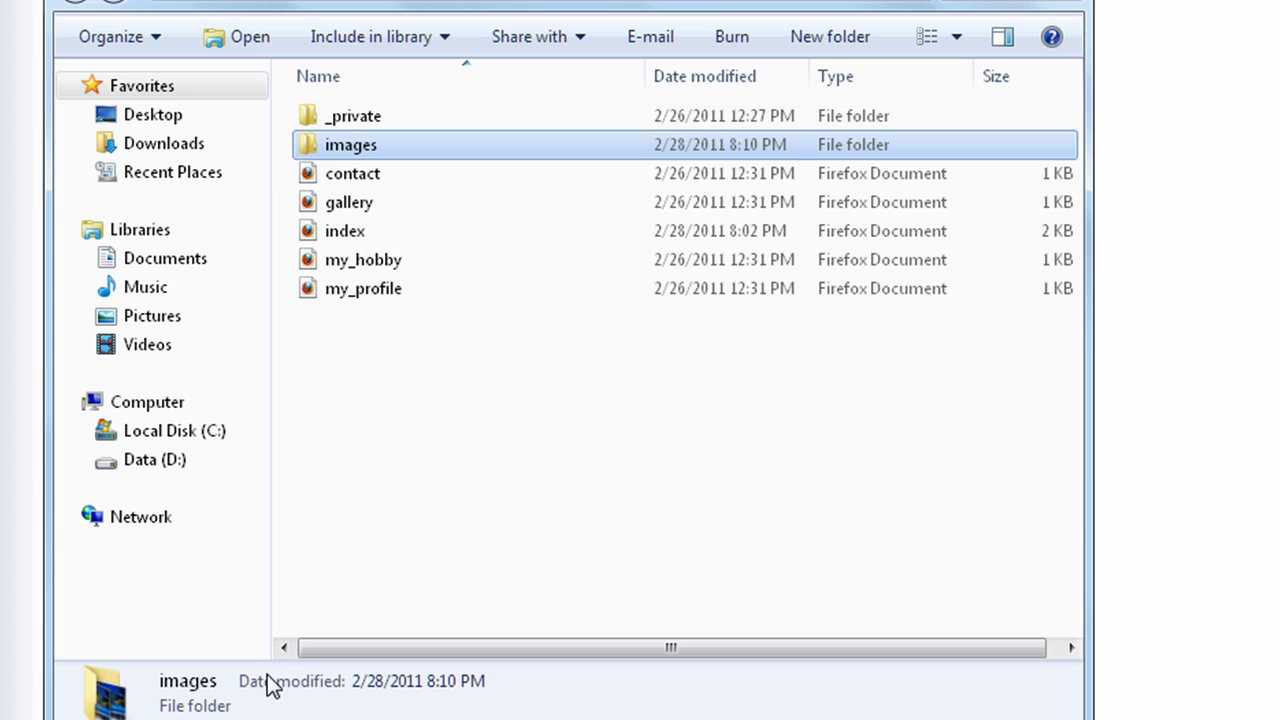
# Step: Switch back to index.htm in FrontPage and insert the reading picture from the site's images folder into the empty narrow banner cell
pyautogui.moveTo(130, 715)
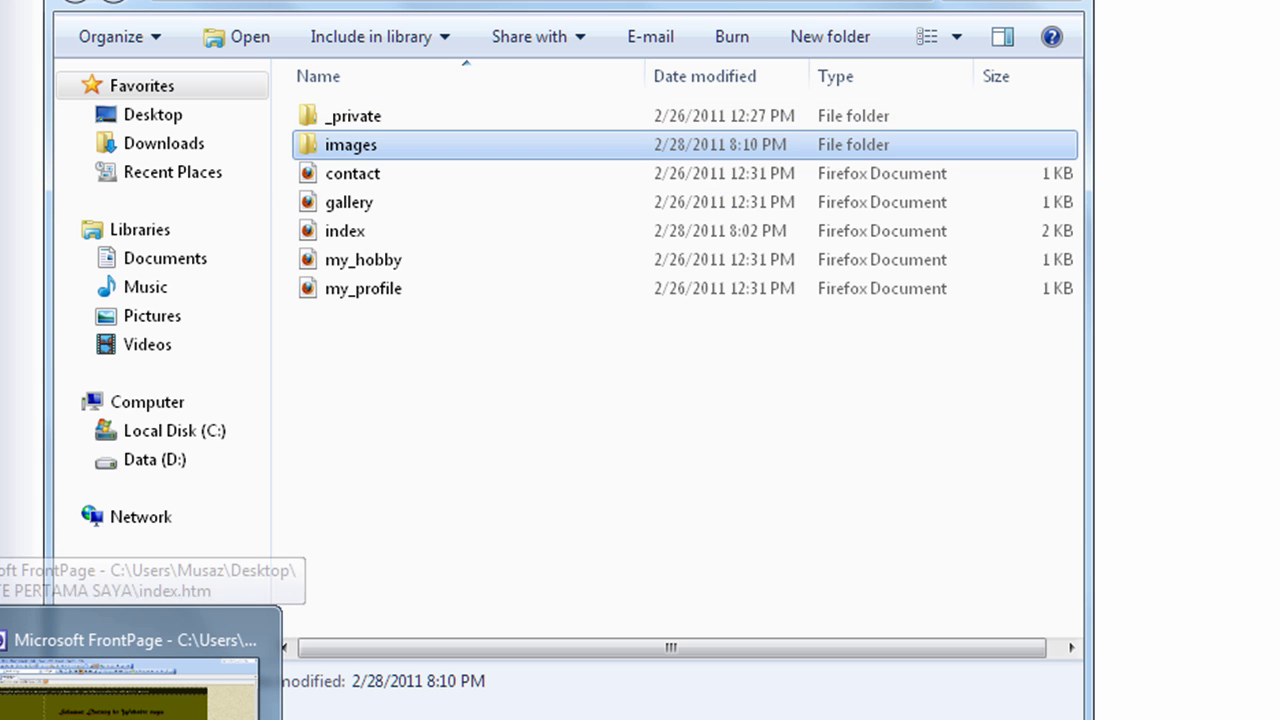
pyautogui.click(130, 690)
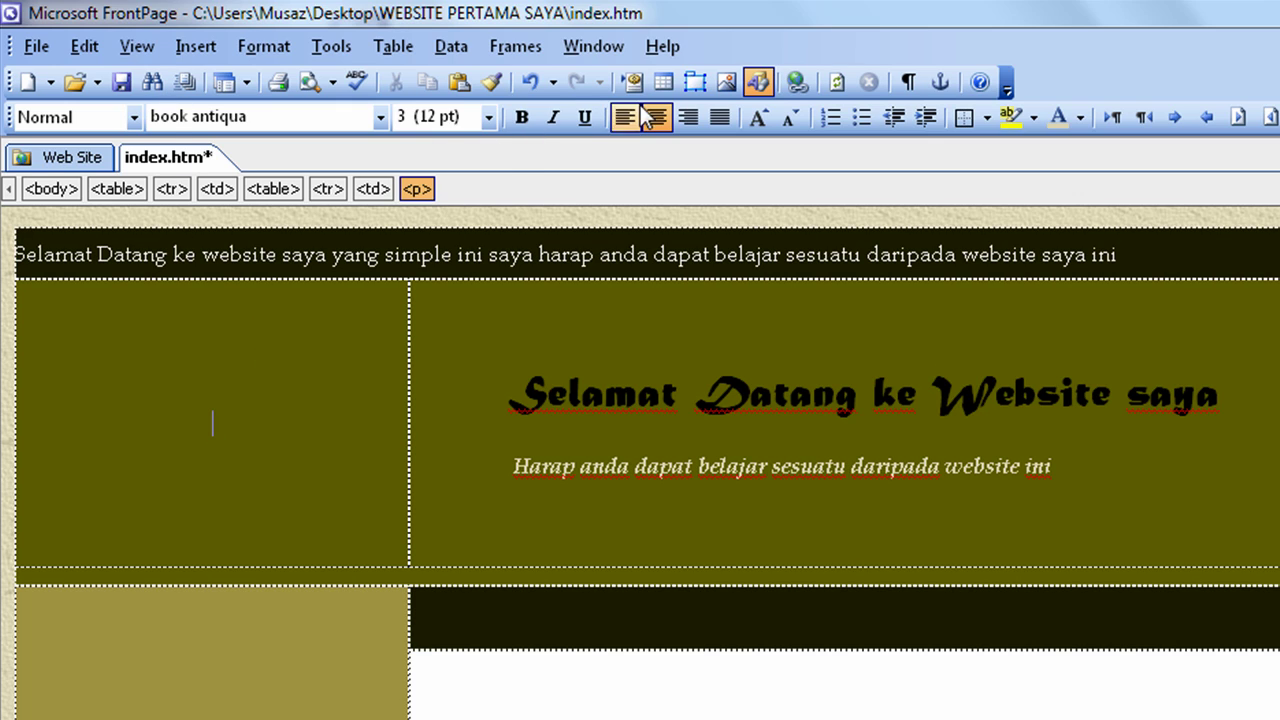
pyautogui.click(727, 82)
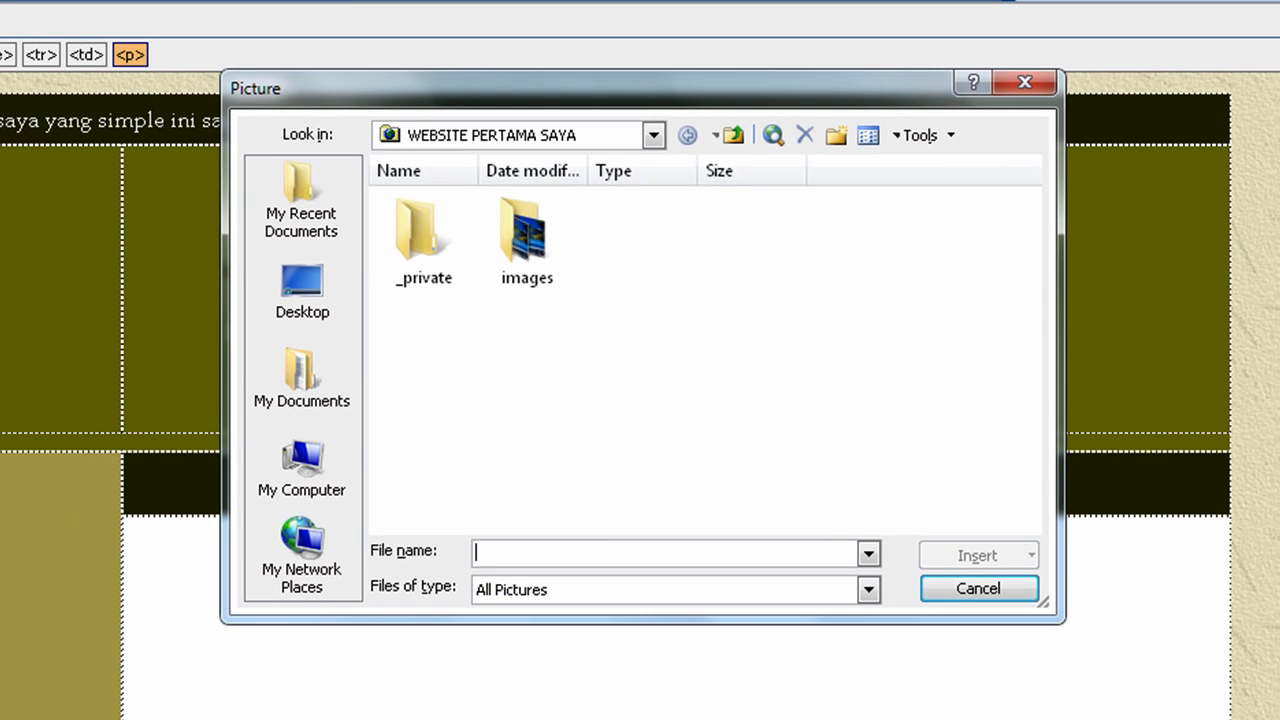
pyautogui.doubleClick(525, 258)
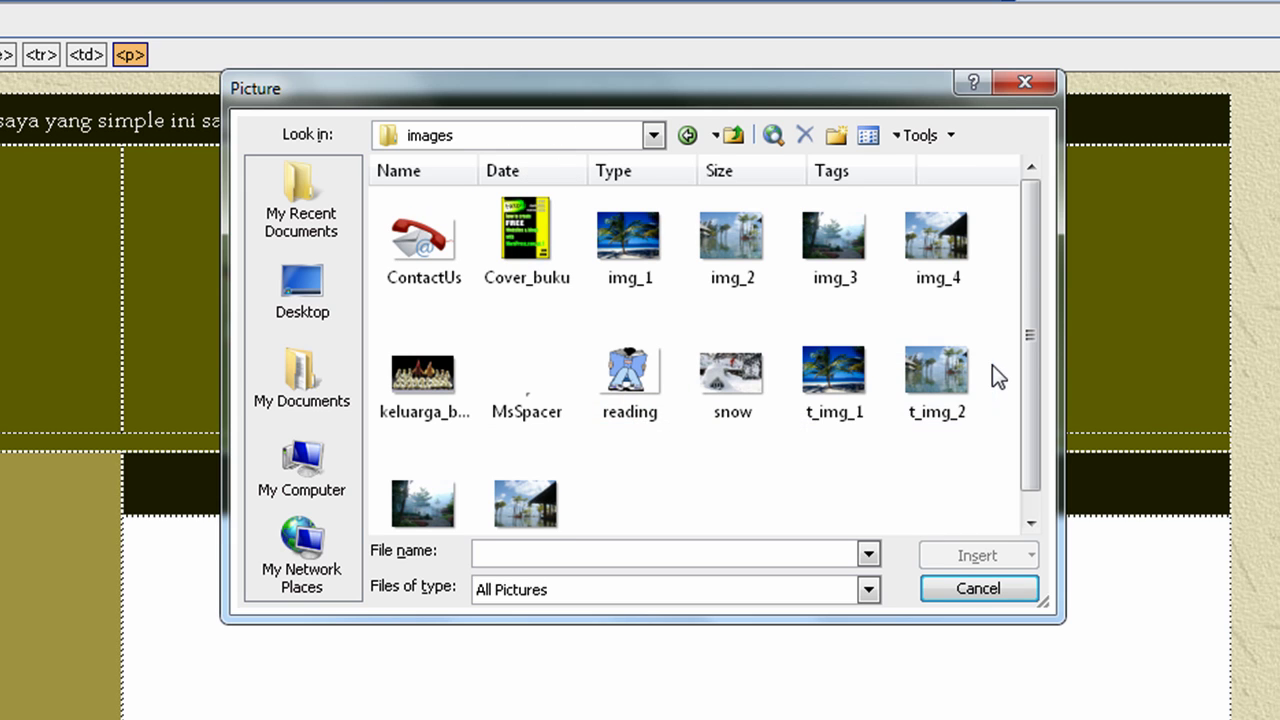
pyautogui.click(628, 382)
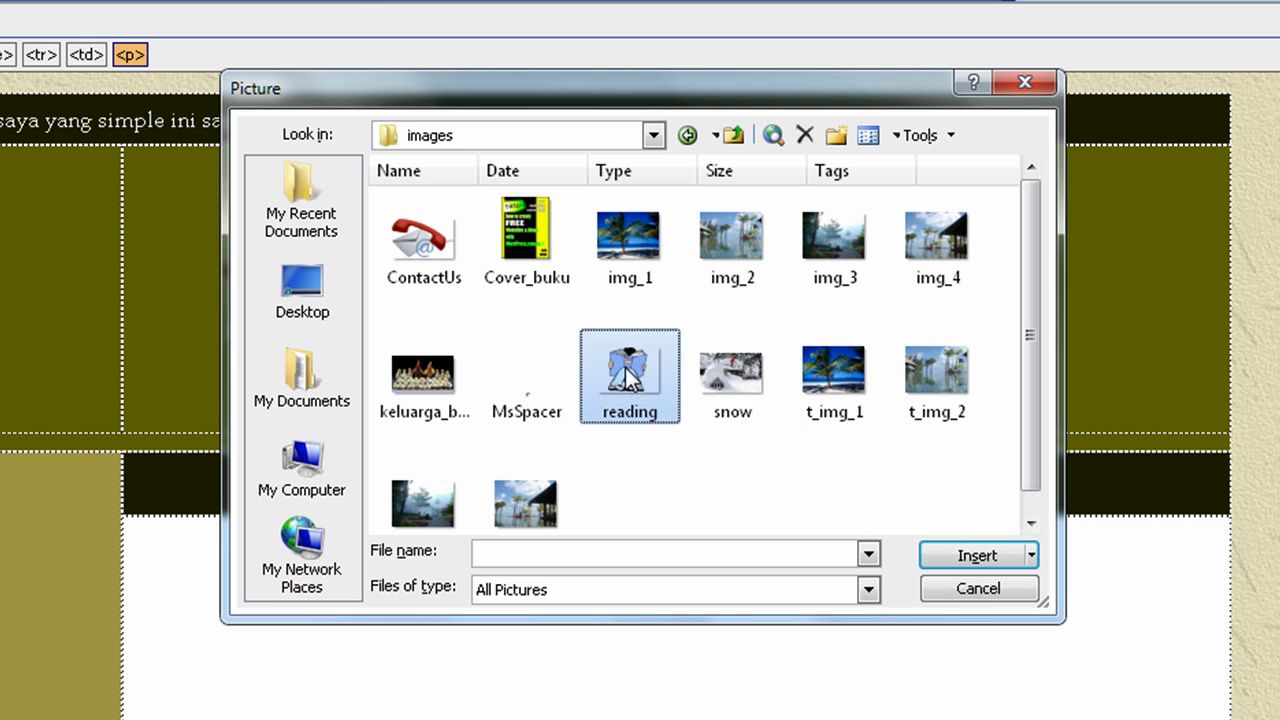
pyautogui.click(965, 554)
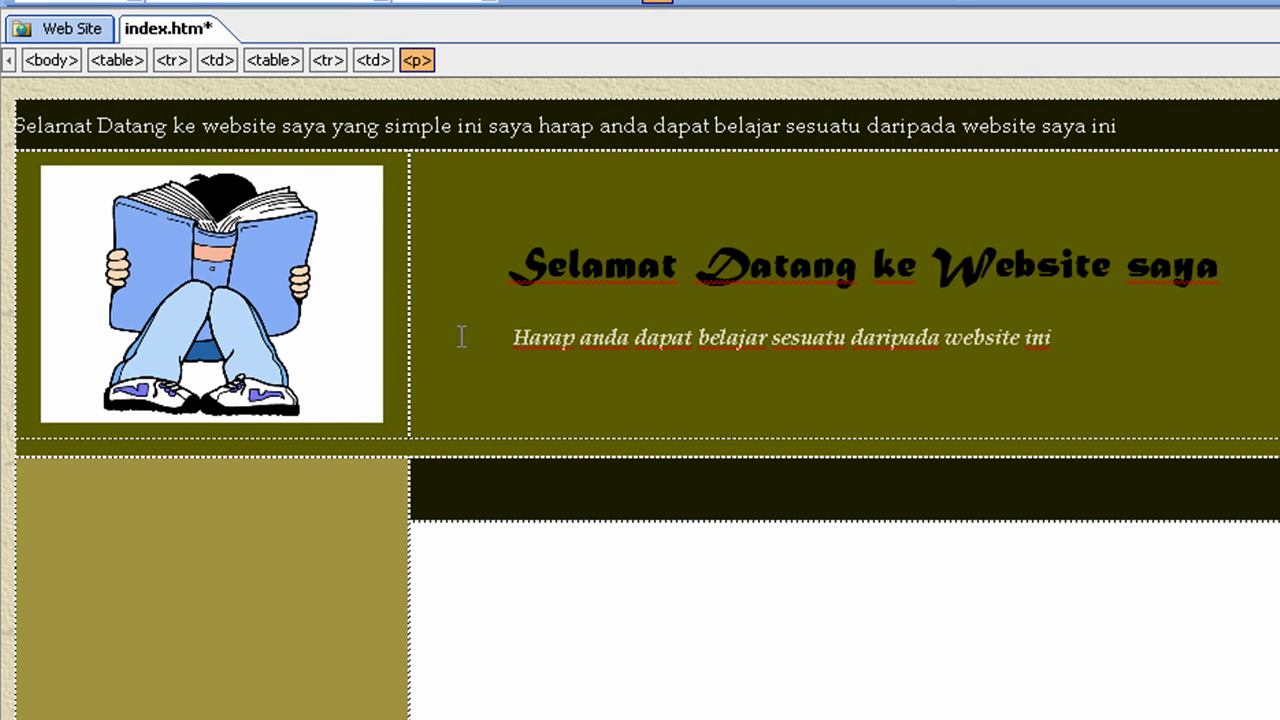
pyautogui.click(262, 288)
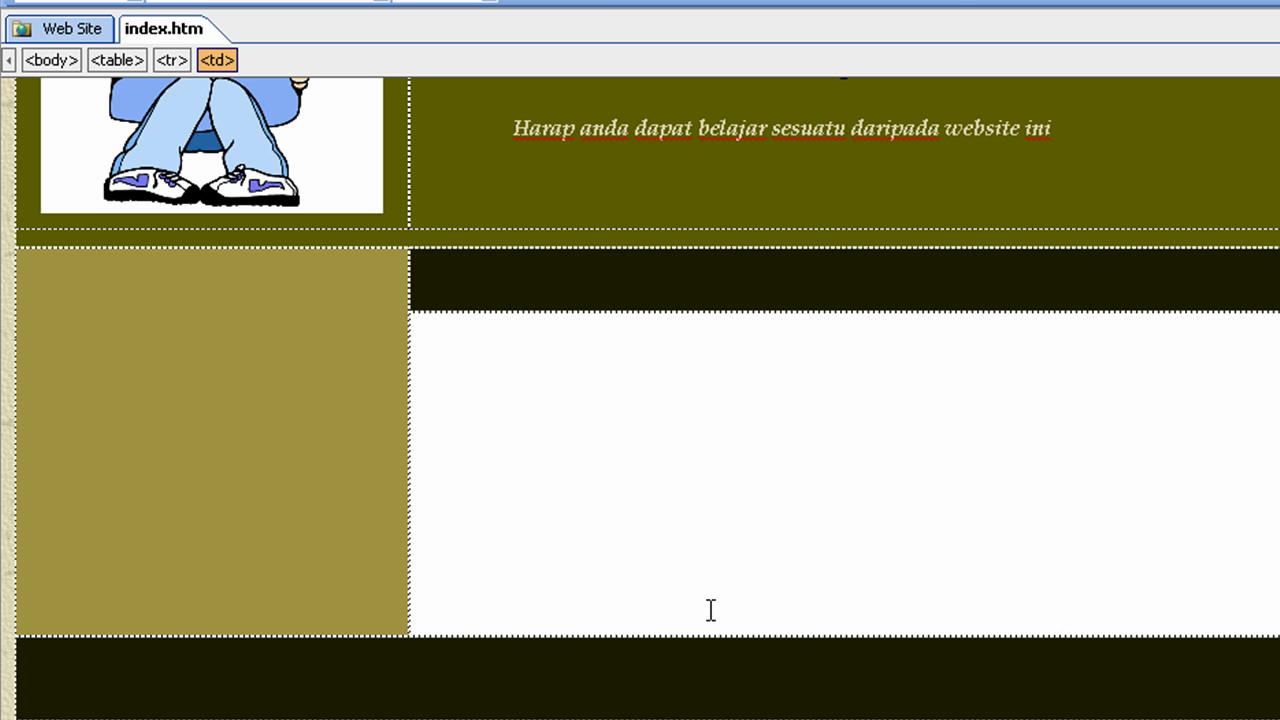
# Step: Centre the alignment of the dark footer cell beneath the content area and enter the text "interactivetutorials.net"
pyautogui.click(712, 654)
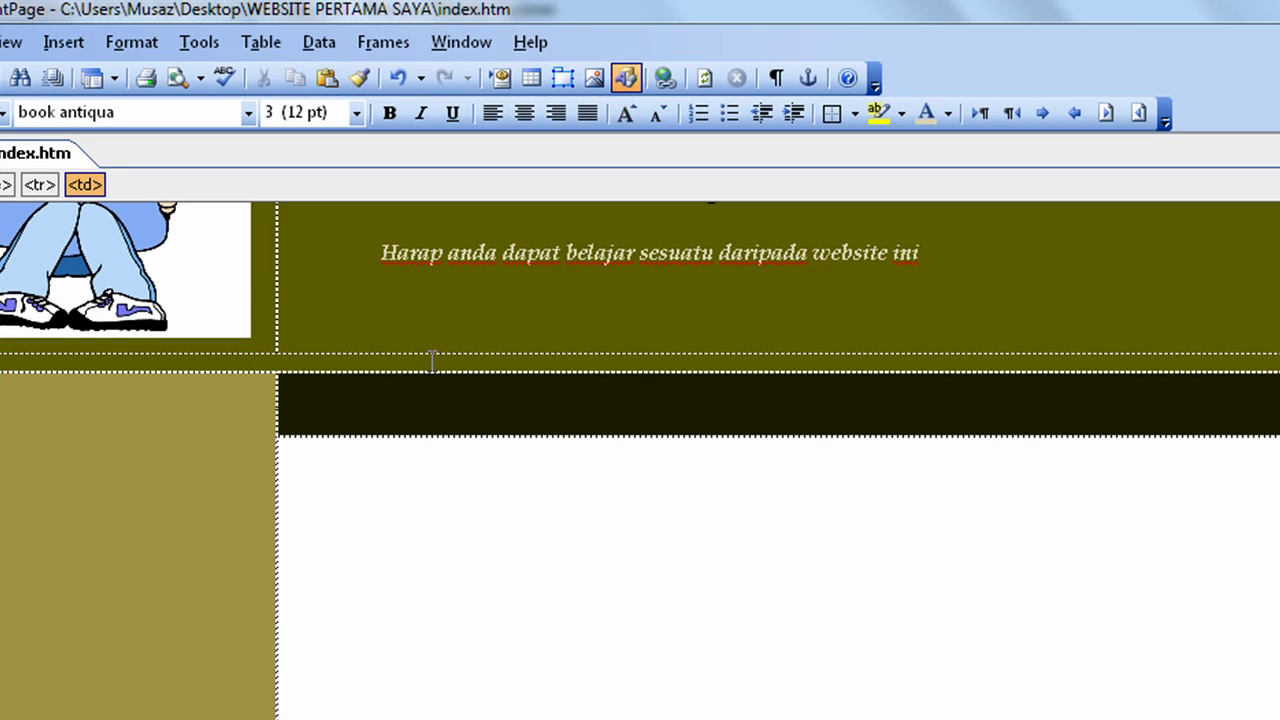
pyautogui.click(525, 113)
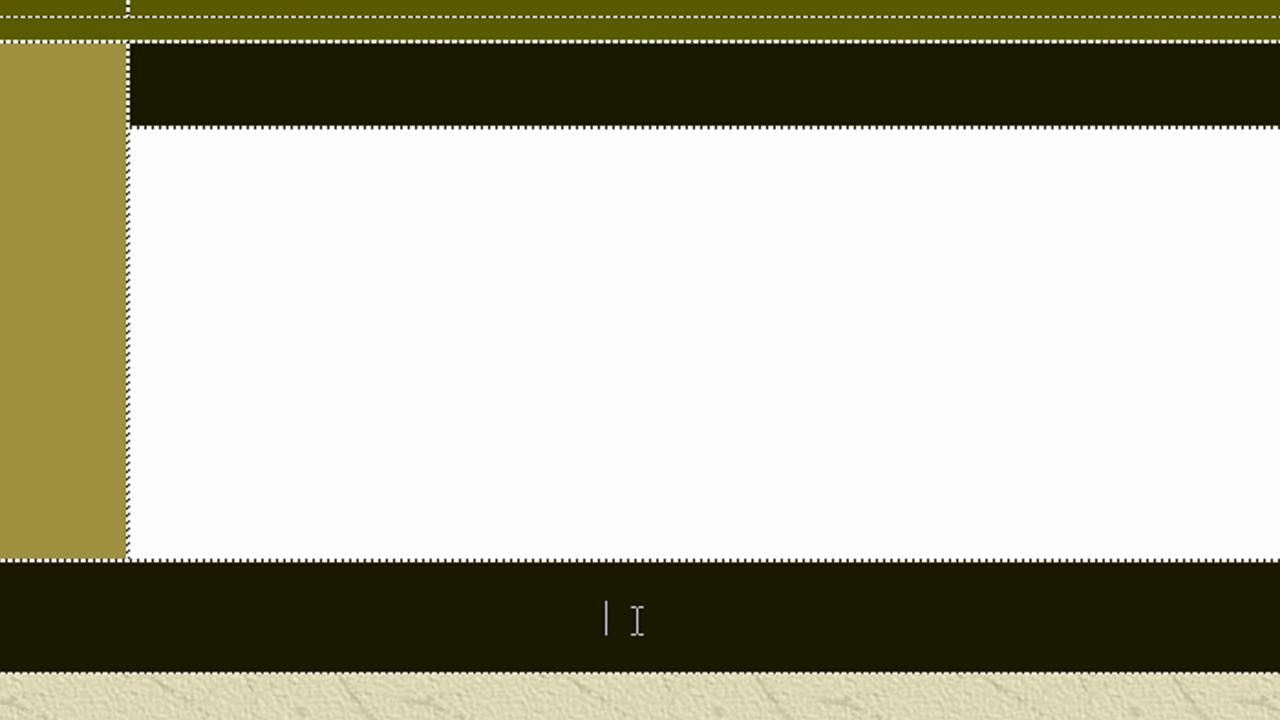
pyautogui.write('interactivetutorials.net')
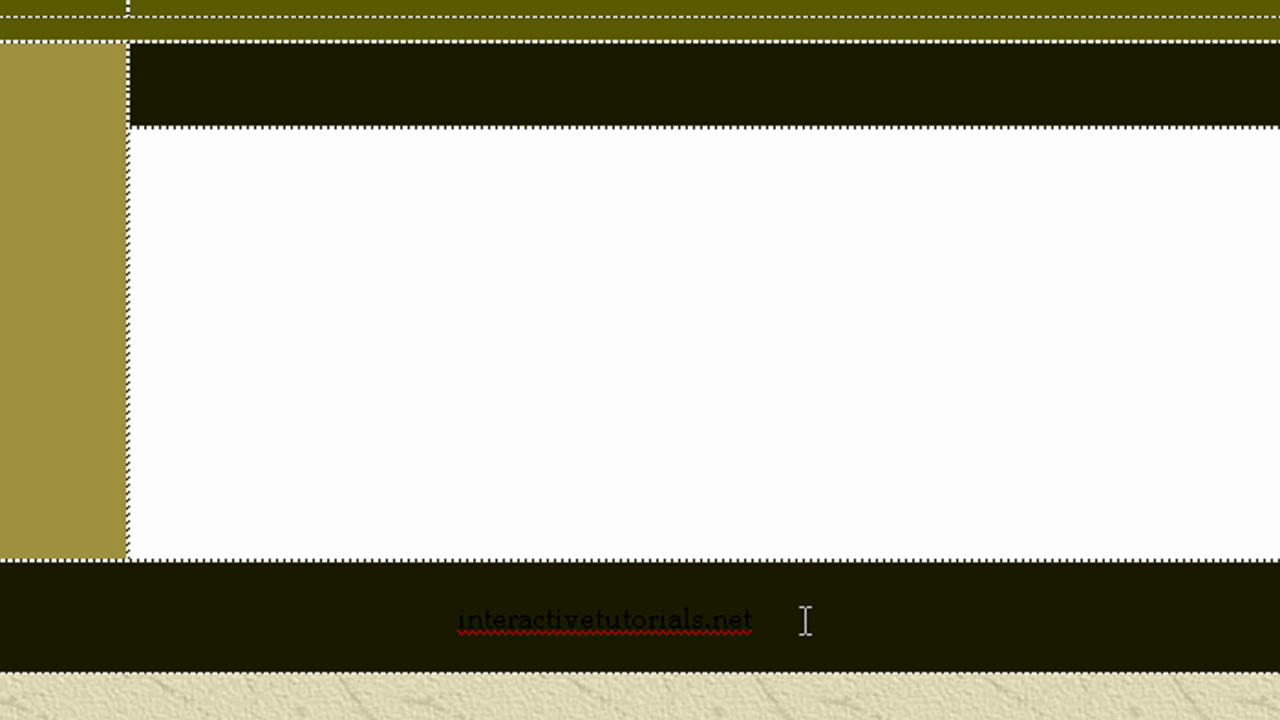
# Step: Set the font colour of the footer text "interactivetutorials.net" to the standard white
pyautogui.moveTo(803, 620); pyautogui.dragTo(431, 620)
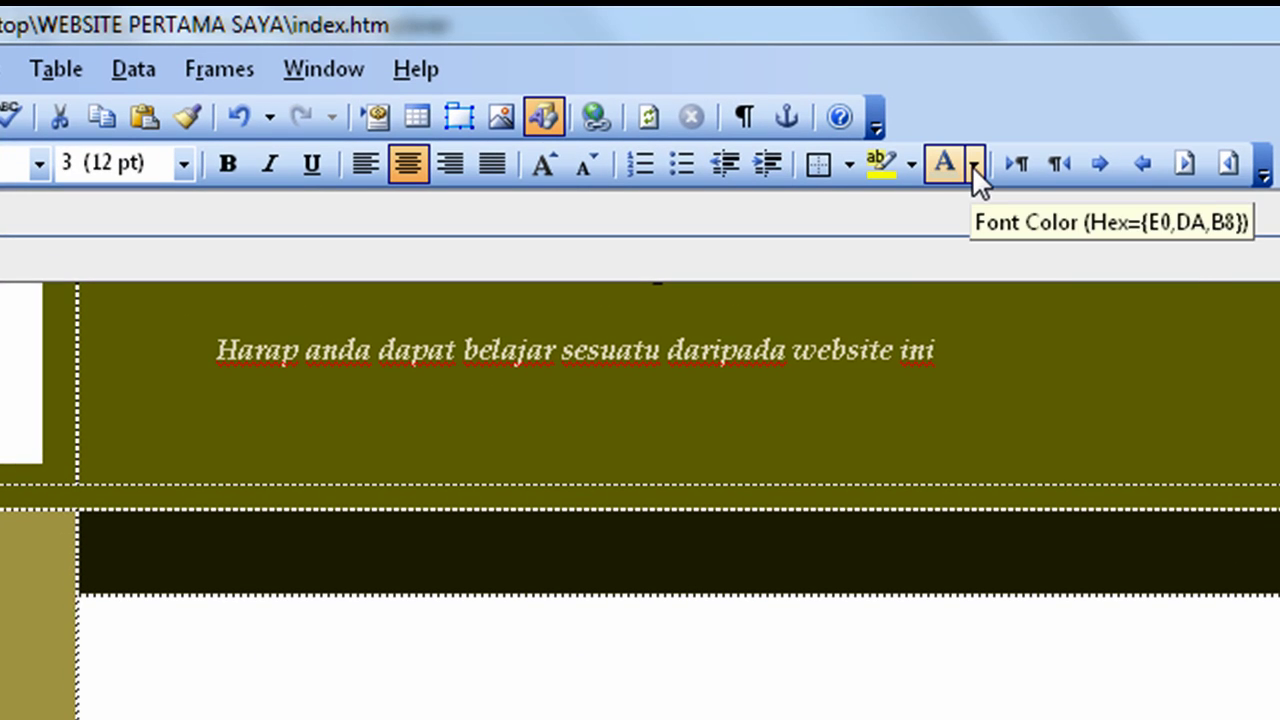
pyautogui.click(972, 165)
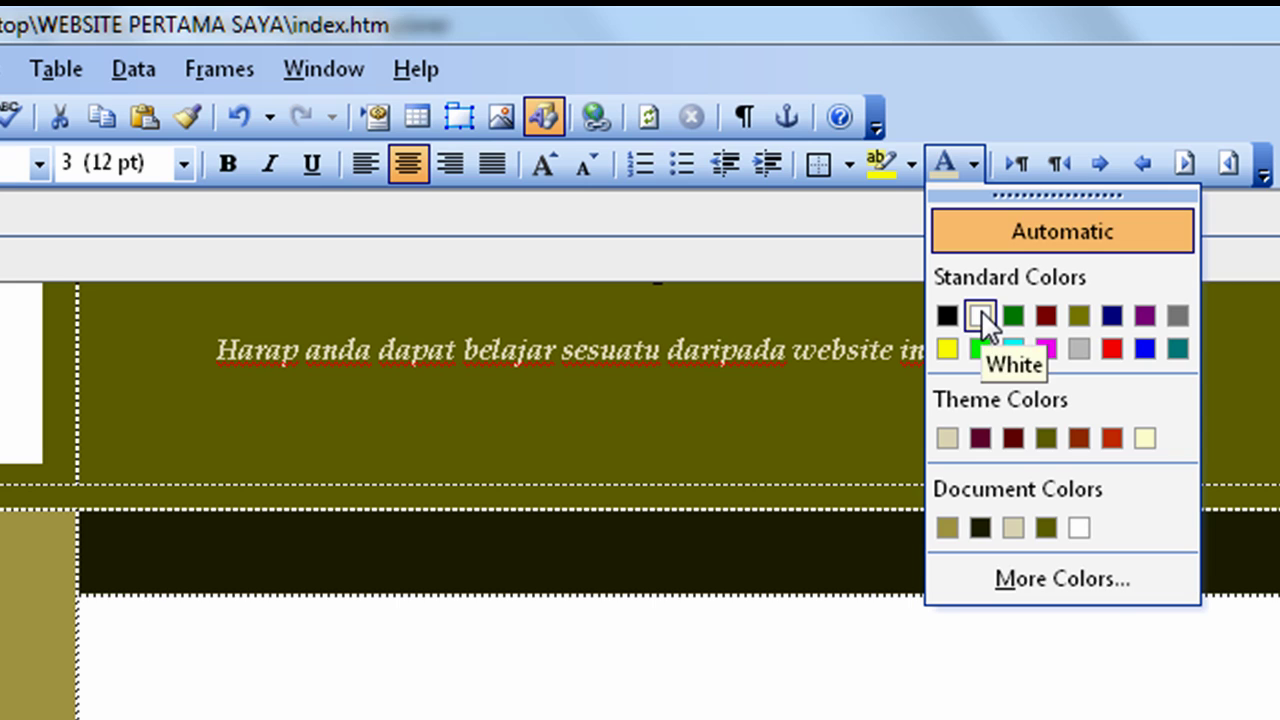
pyautogui.click(981, 315)
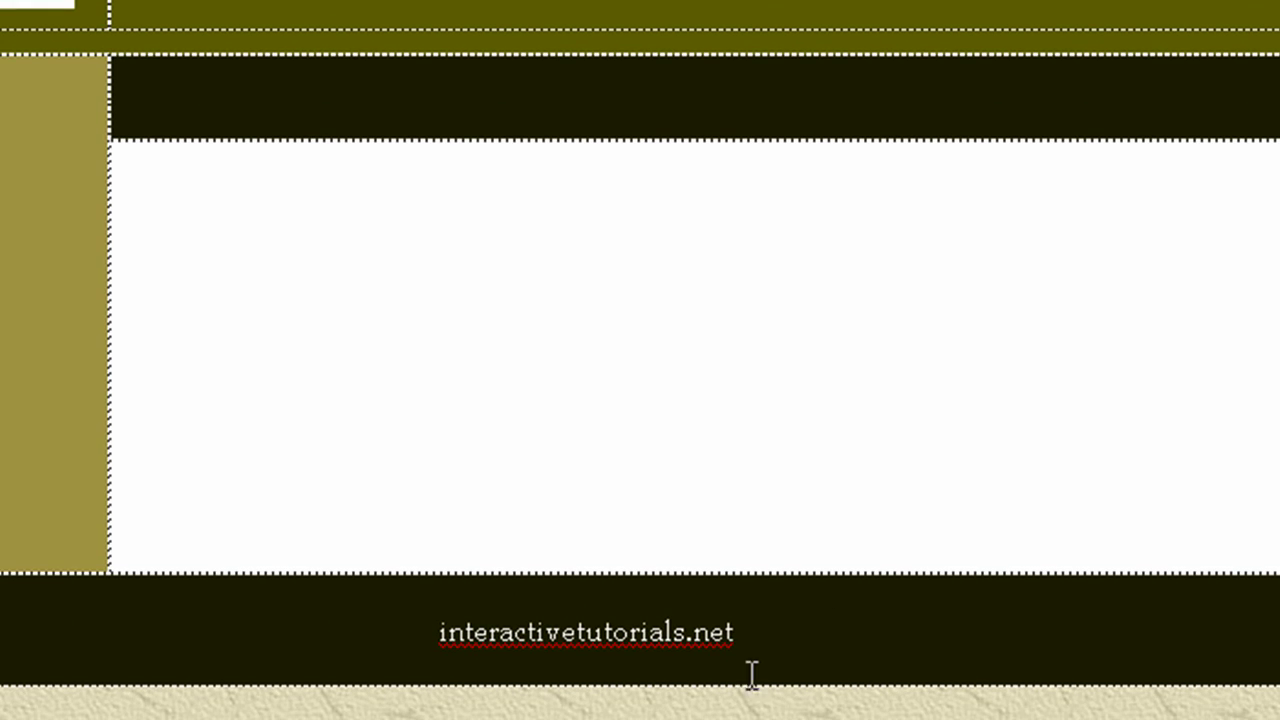